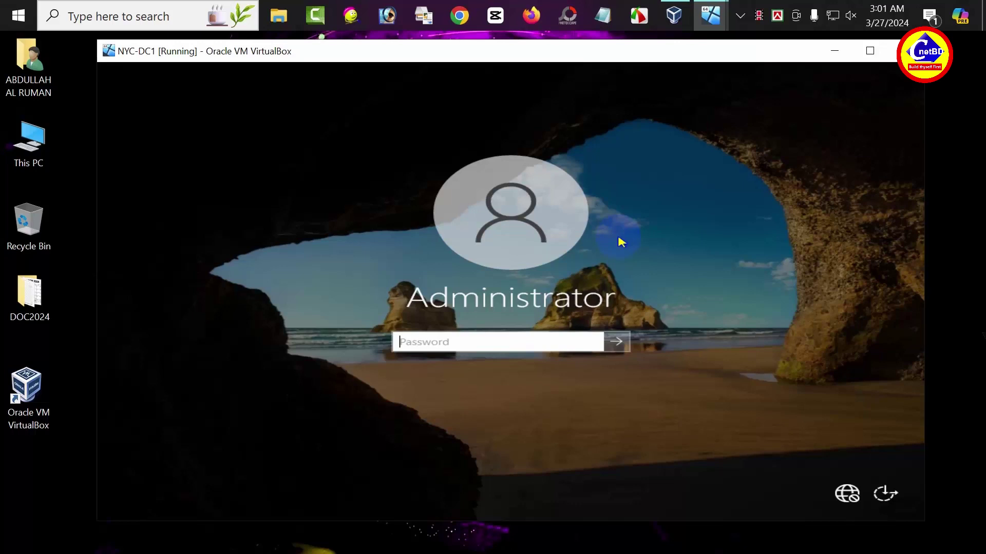
- Sign in to the server as Administrator with the account password
text(Pa$$w0rd)
key(Return)
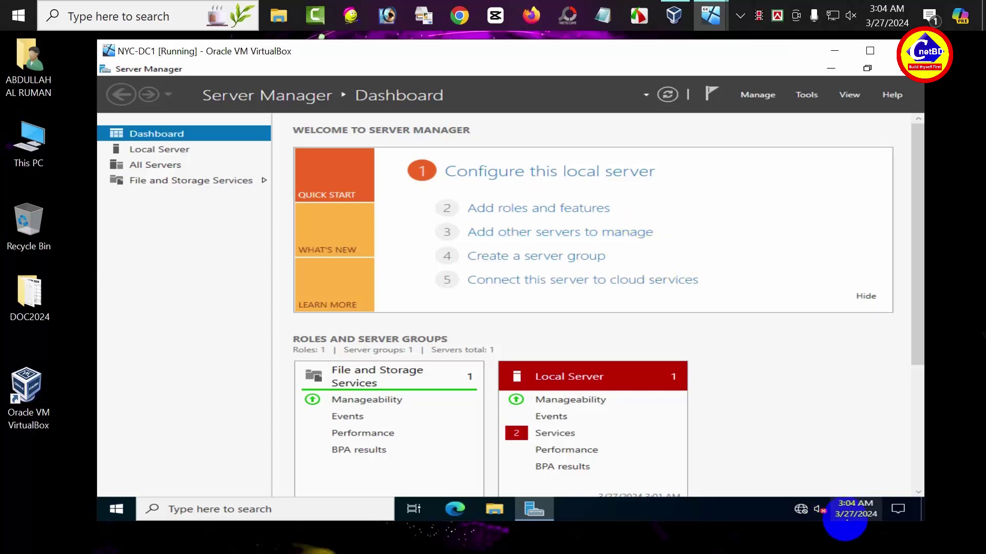
- Open the Ethernet adapter's IPv4 properties from Network & Internet settings
click(793, 520)
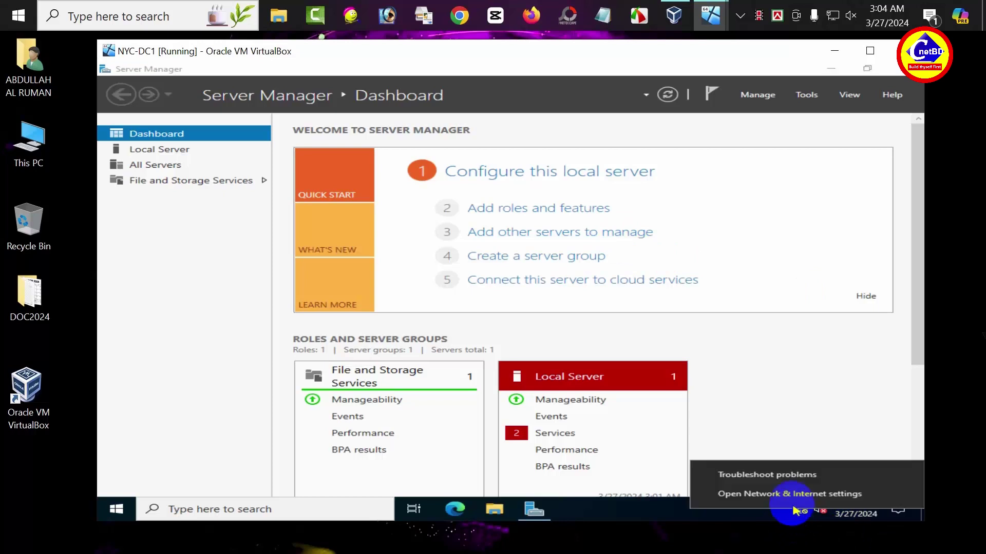
click(794, 502)
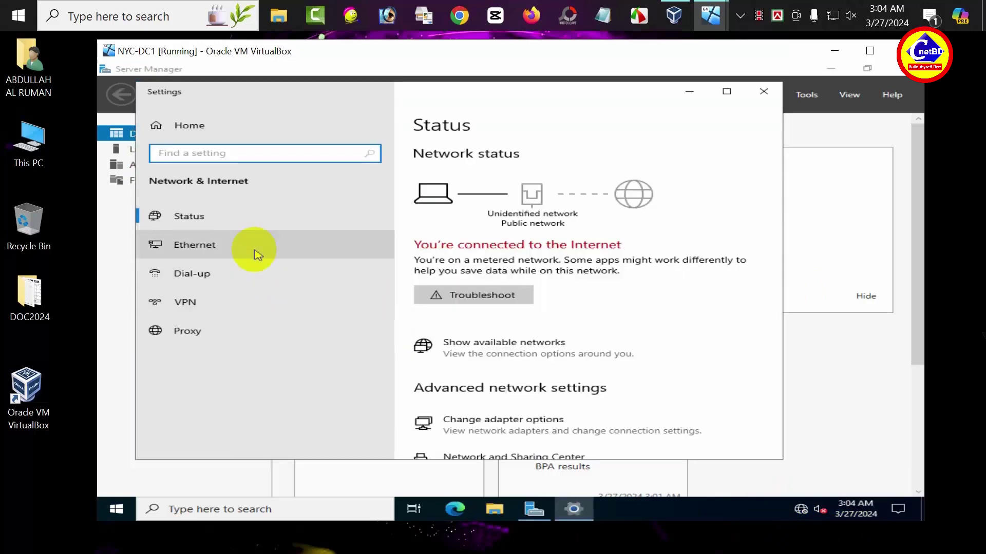
click(257, 252)
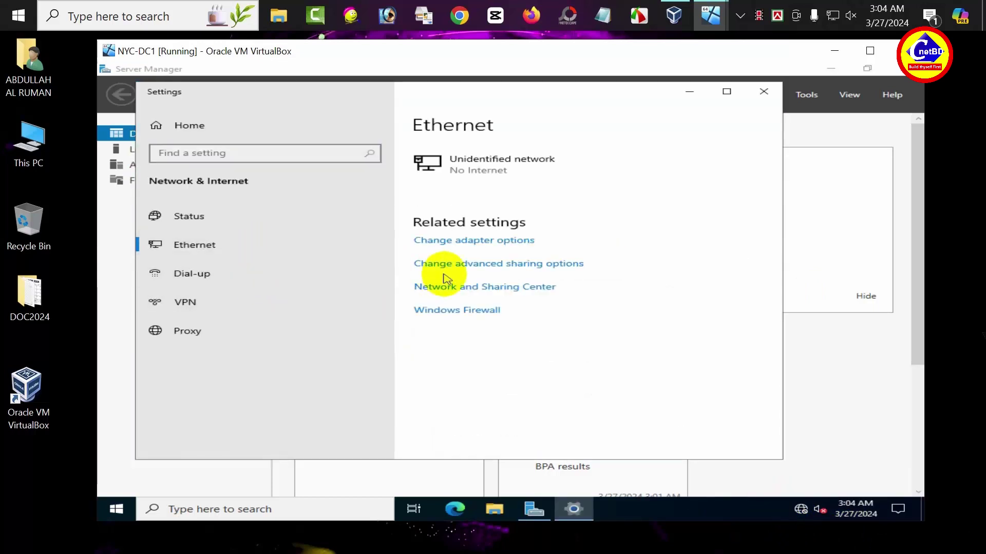
click(455, 241)
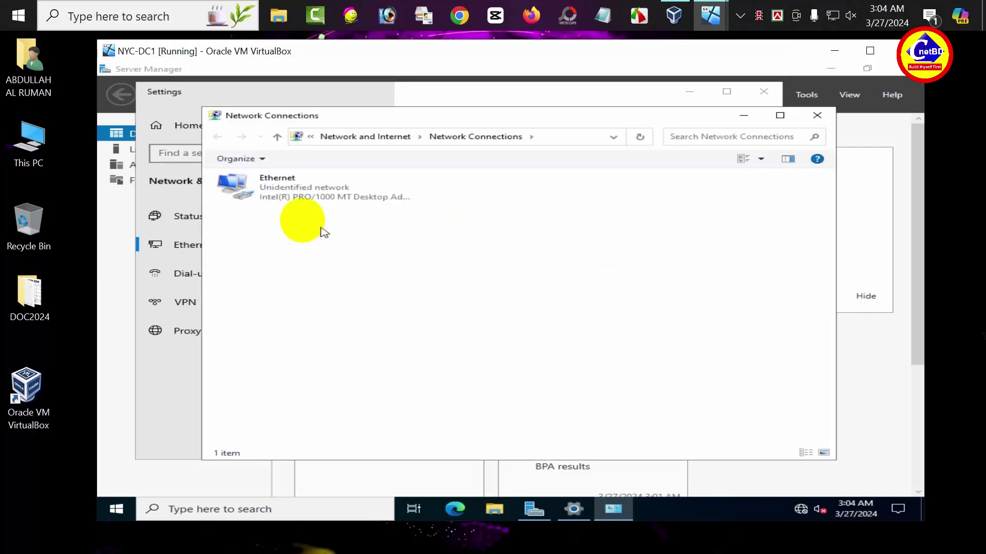
double_click(289, 198)
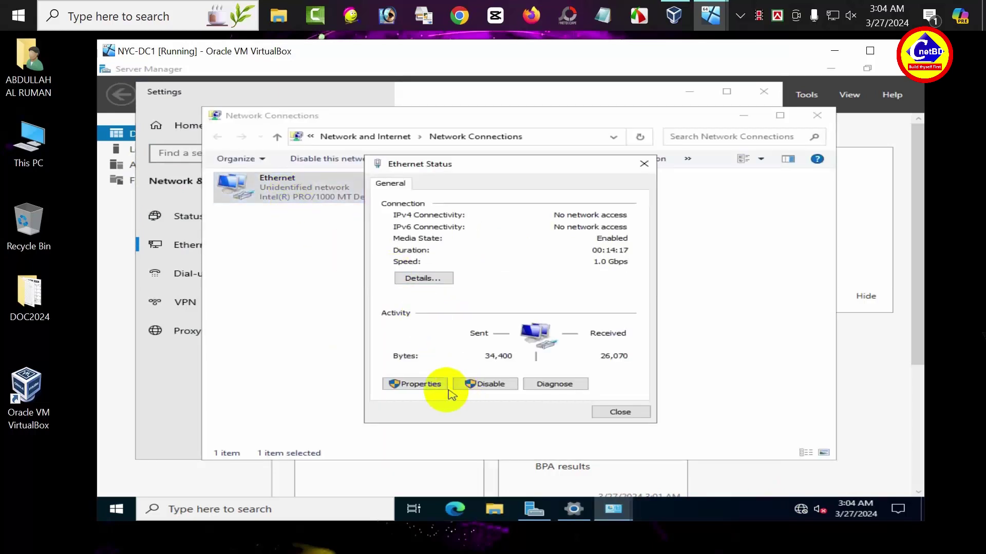
click(440, 386)
double_click(520, 302)
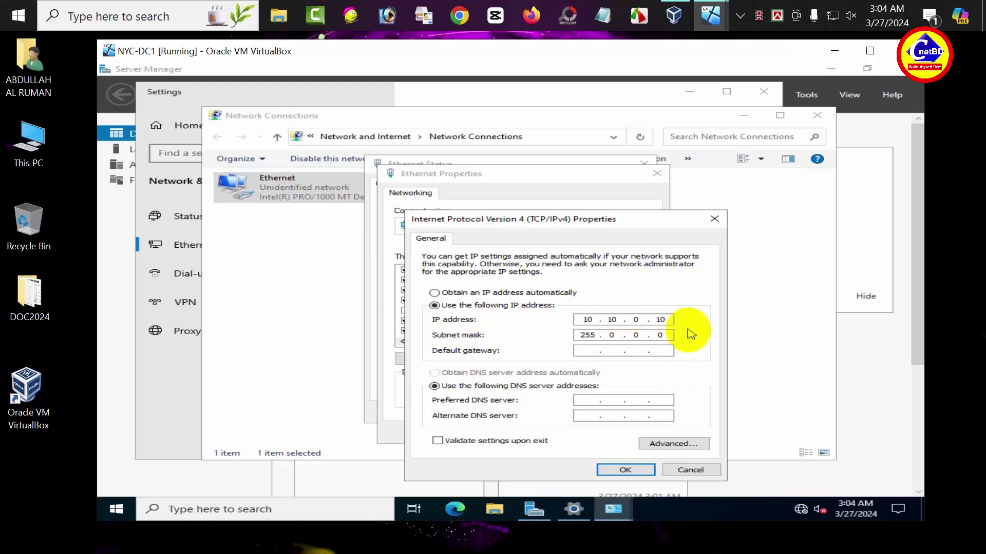
- Set the preferred DNS server to 10.10.0.10 and save the adapter settings
click(589, 405)
text(10.10.0.10)
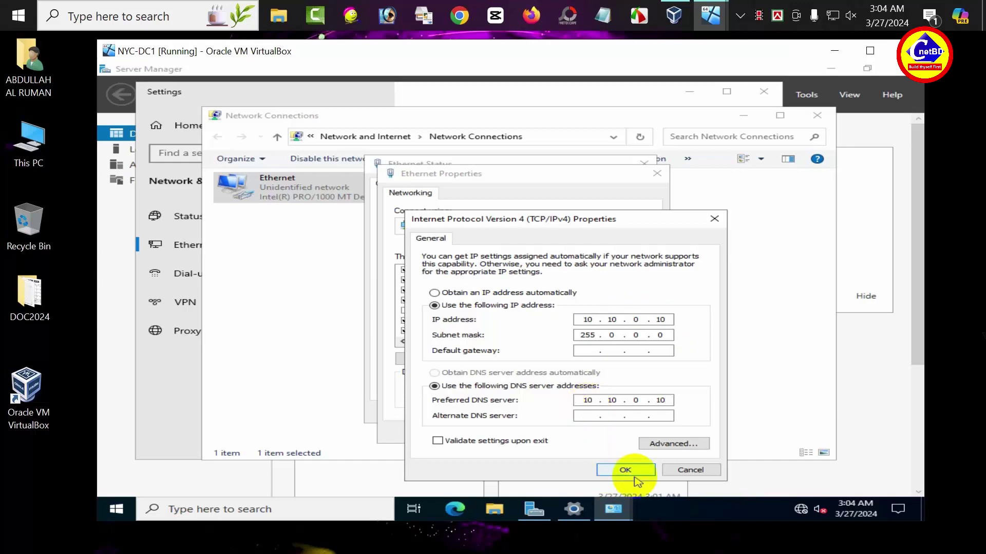
click(625, 471)
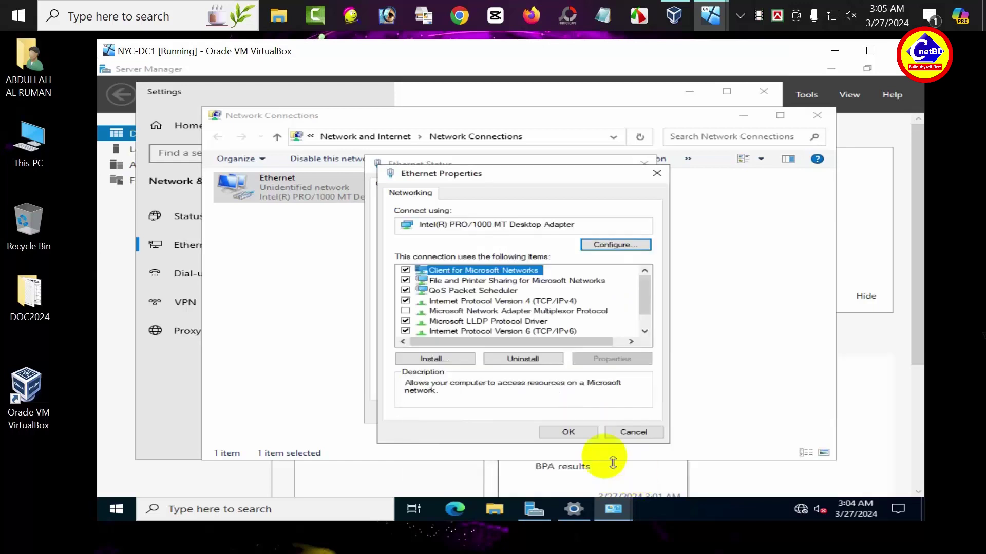
click(575, 434)
click(622, 413)
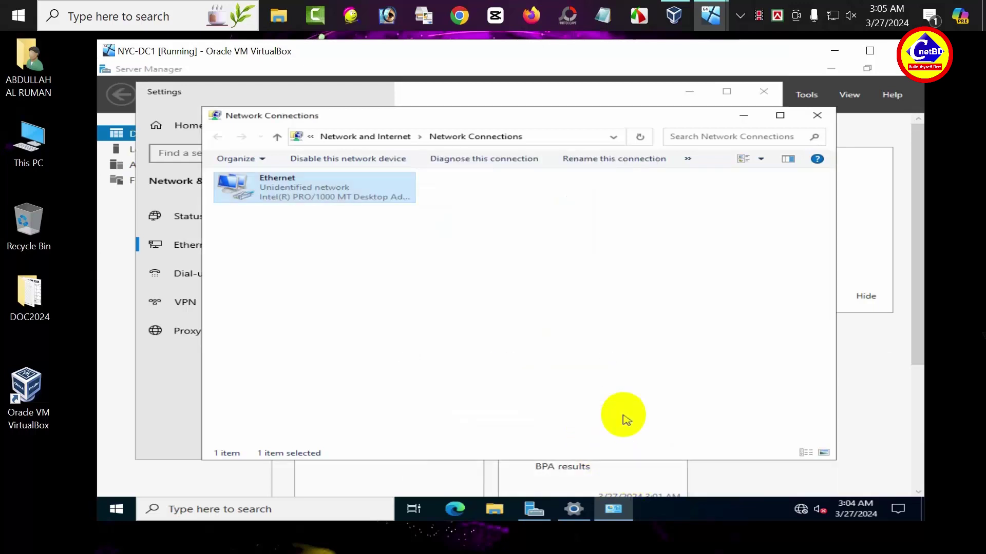
- Verify the firewall is off for domain, private and public networks, then close Windows Security and Settings
click(821, 123)
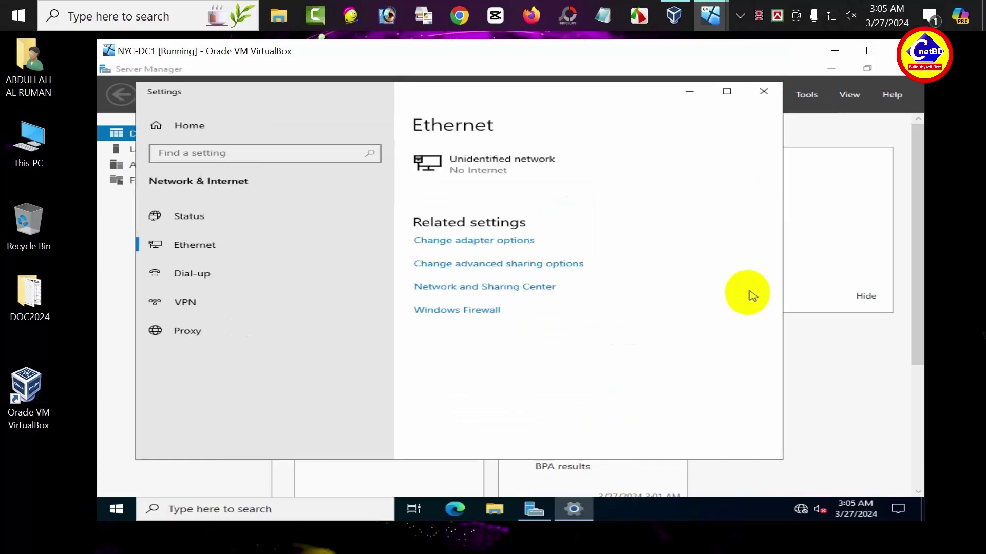
click(442, 311)
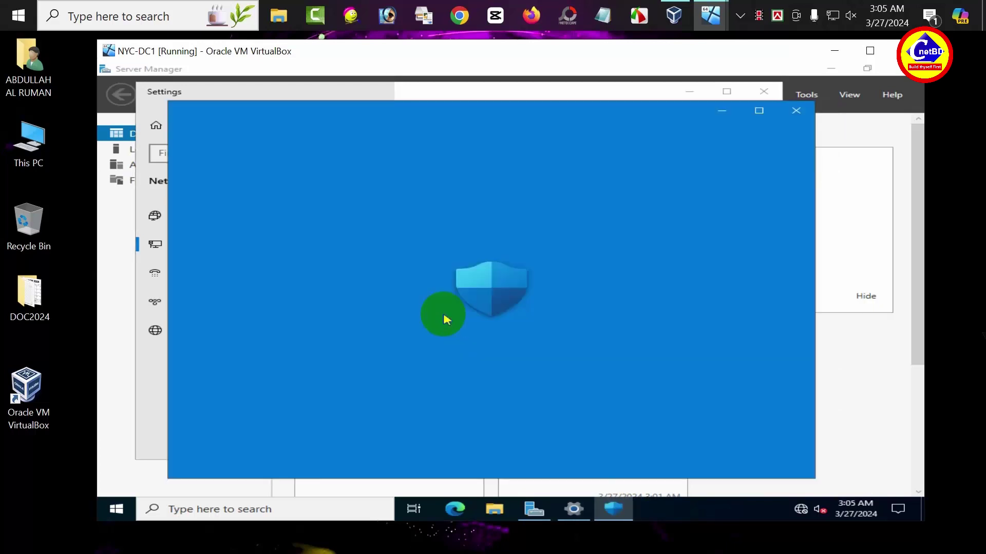
scroll(446, 326, down, 6)
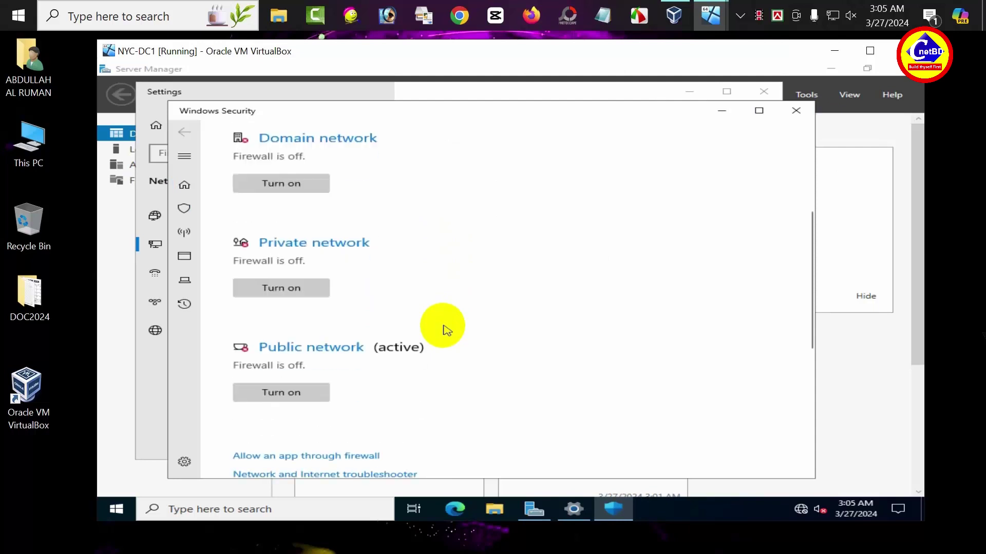
scroll(444, 330, up, 4)
scroll(444, 330, up, 2)
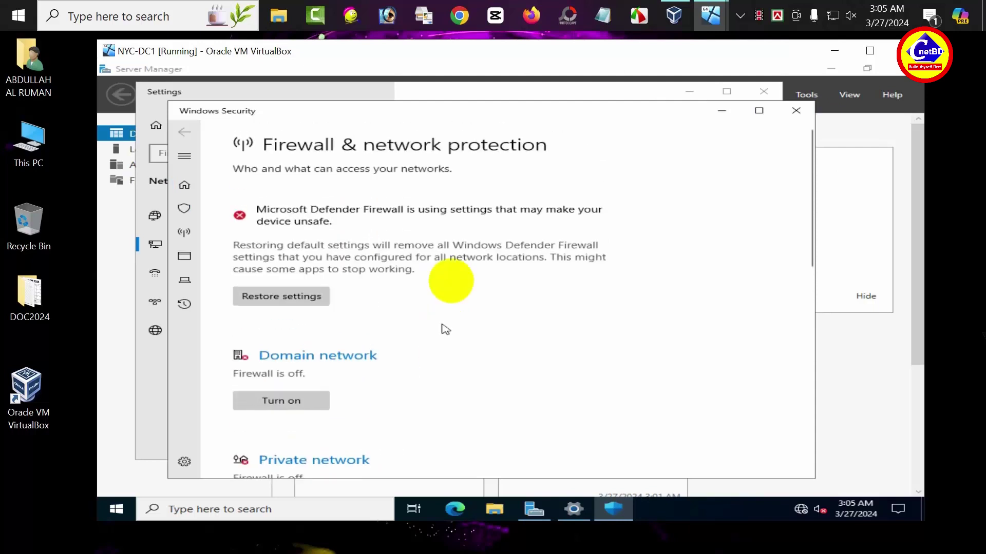
click(804, 118)
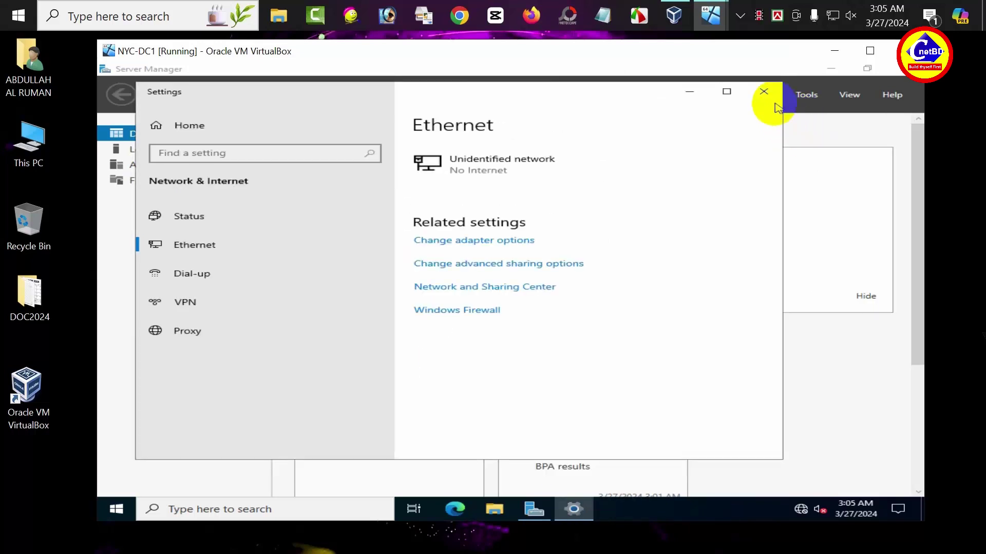
click(763, 91)
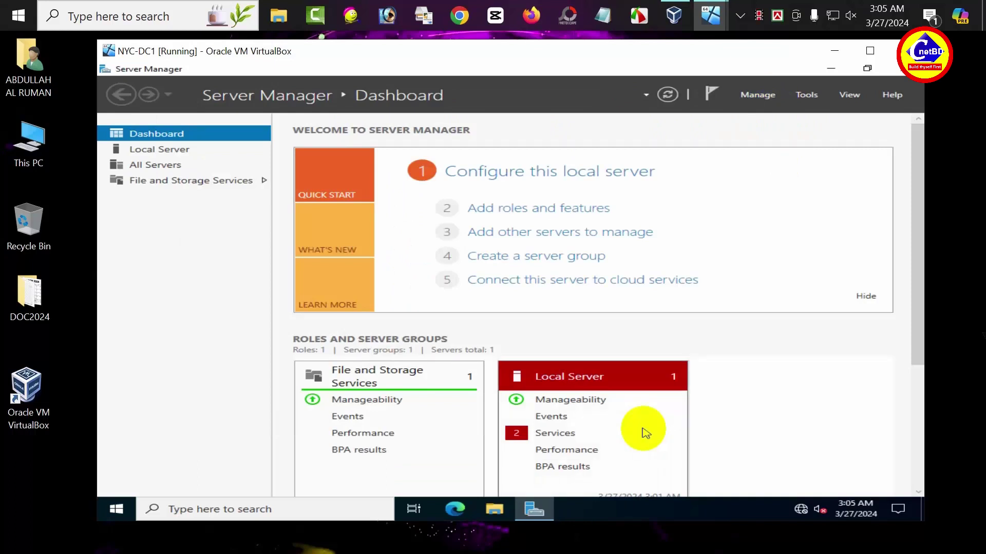
click(493, 510)
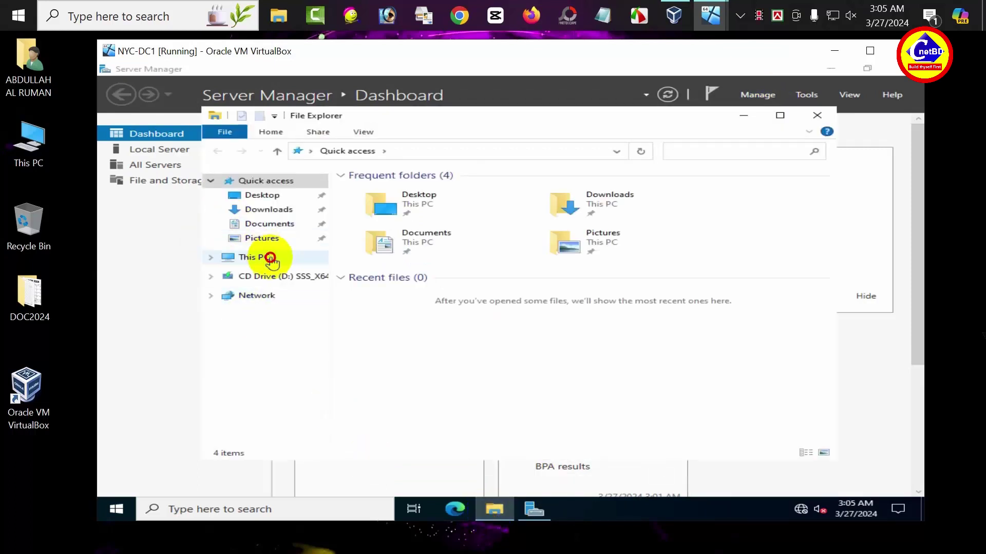
click(256, 258)
right_click(636, 386)
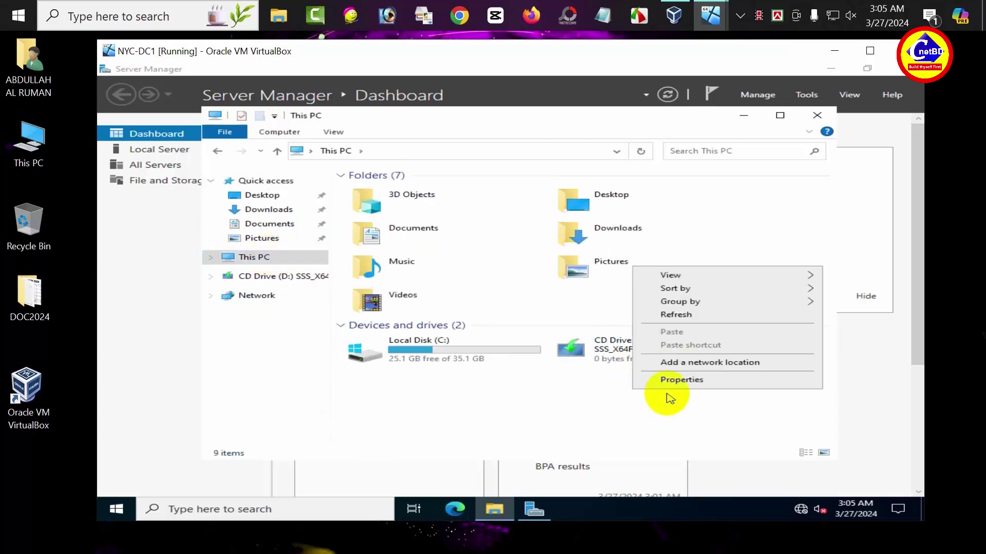
click(670, 381)
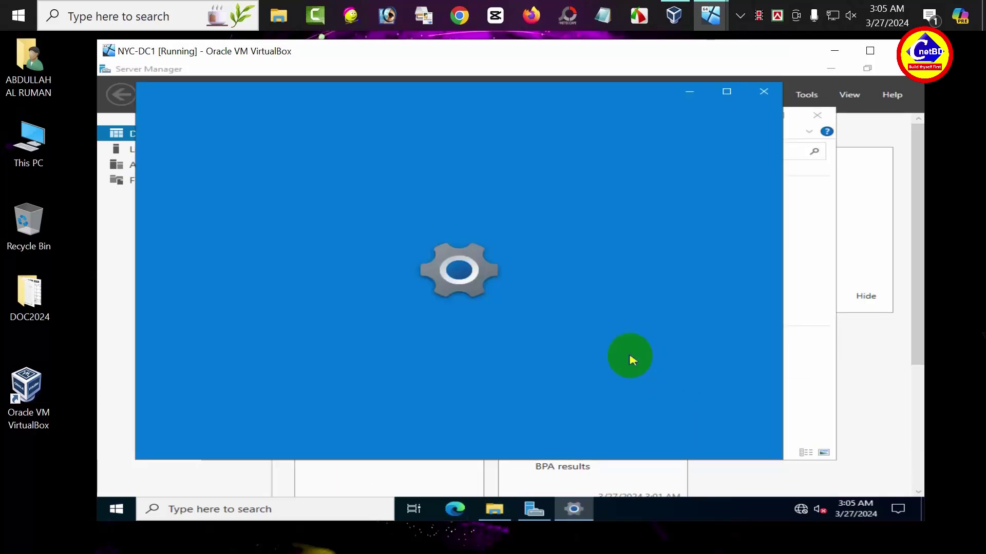
scroll(623, 363, down, 8)
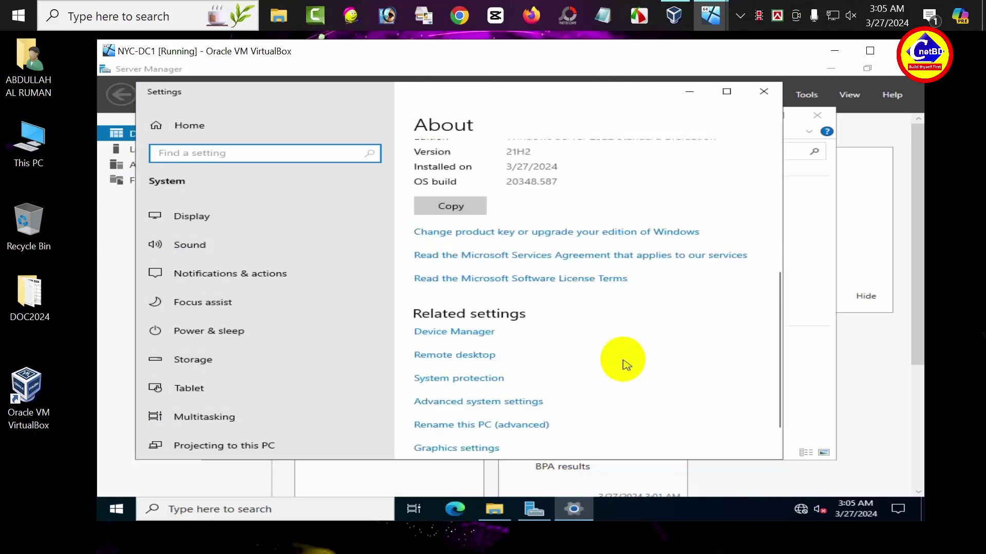
click(461, 365)
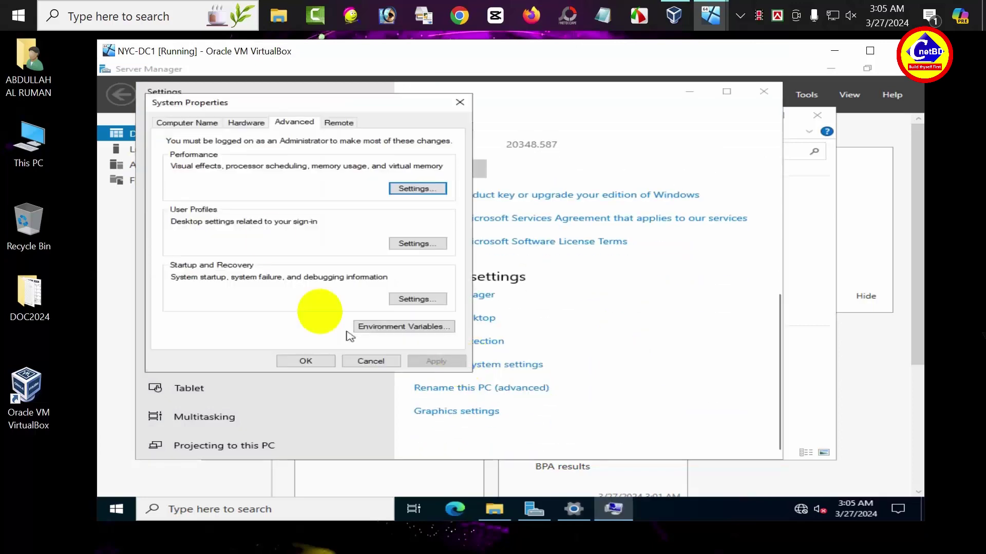
click(207, 124)
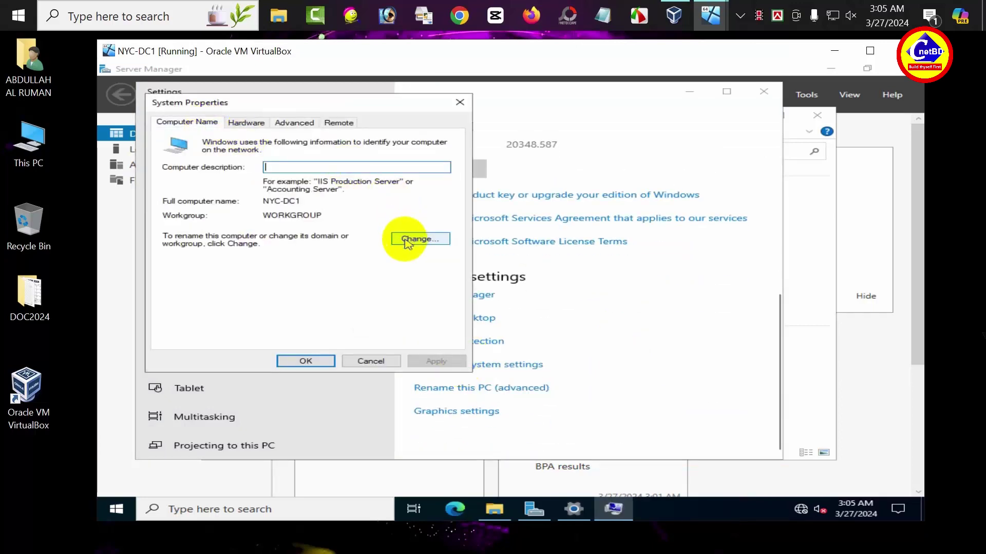
click(405, 238)
click(203, 193)
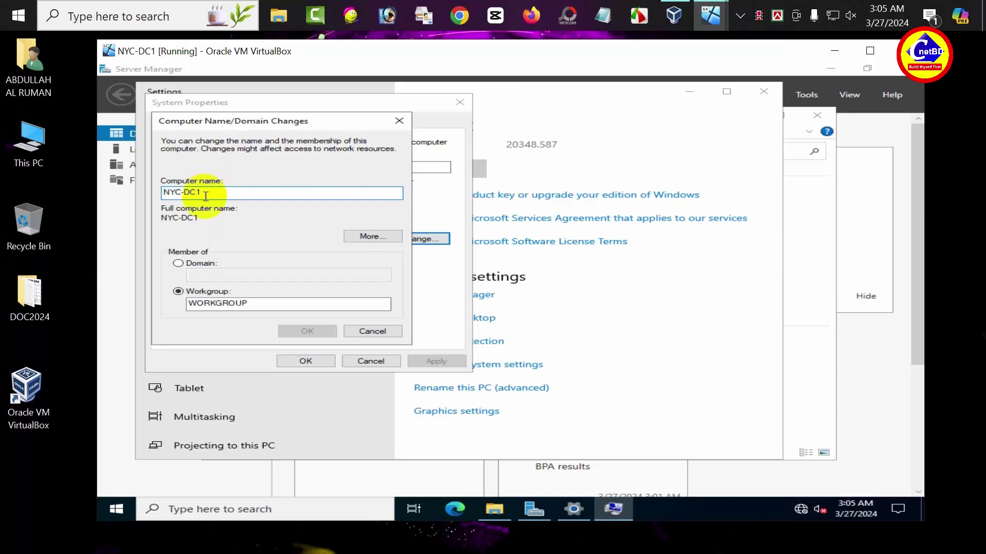
click(353, 331)
click(370, 361)
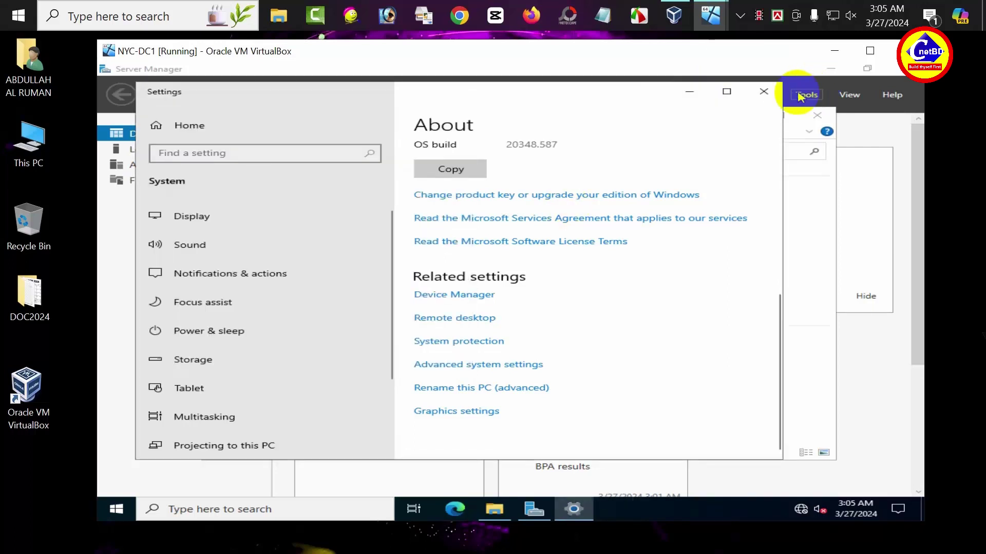
click(763, 92)
click(816, 115)
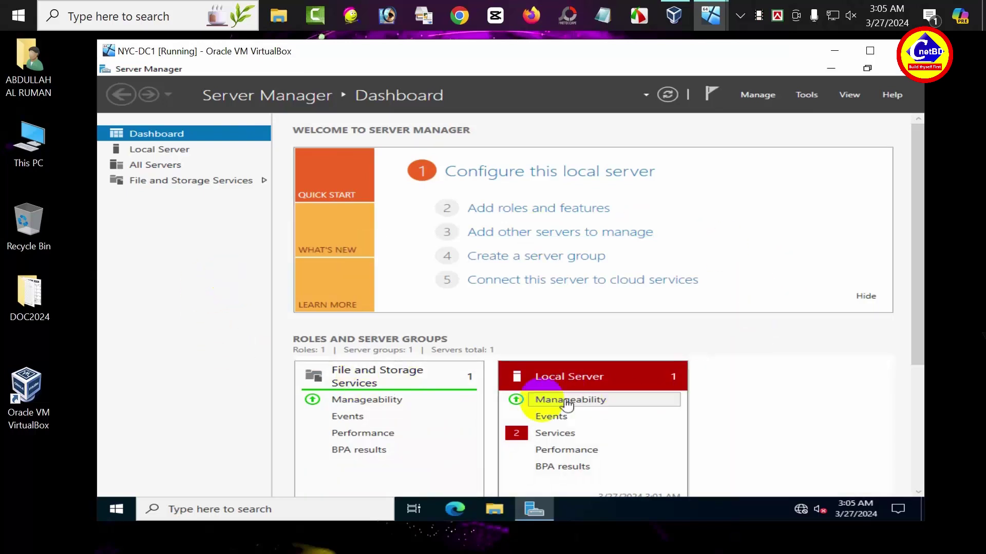
- In Add Roles and Features, select the DNS Server role and its management tools for NYC-DC1
click(766, 96)
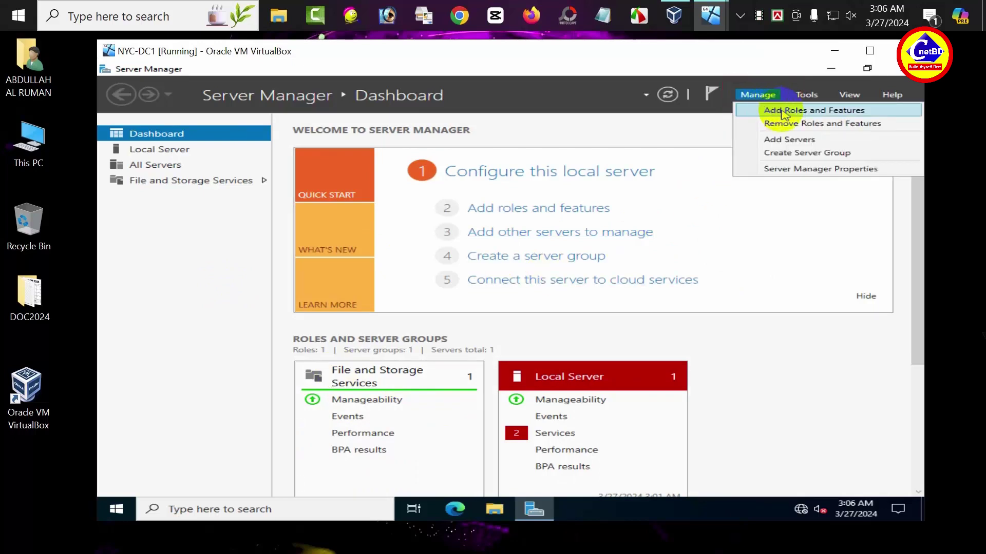
click(782, 114)
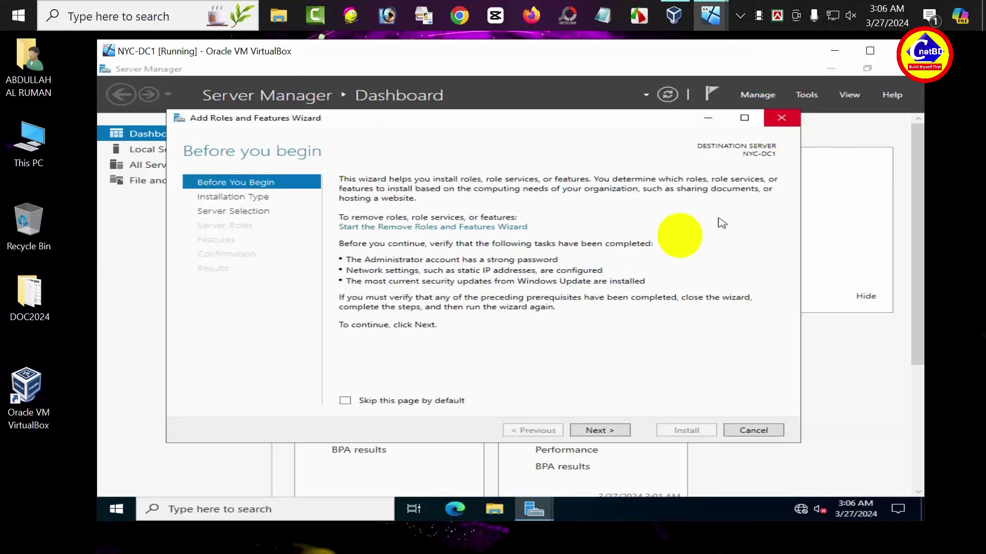
click(604, 428)
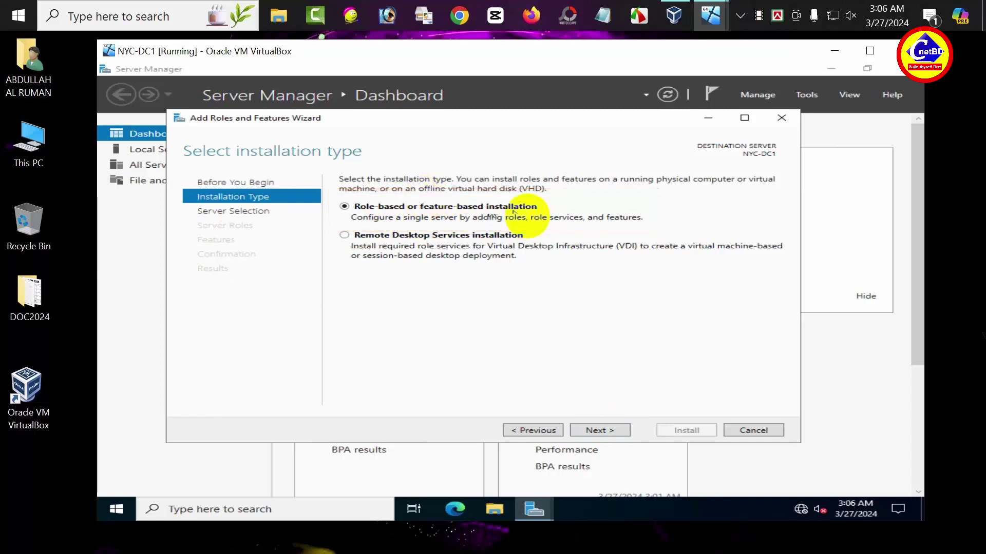
click(598, 431)
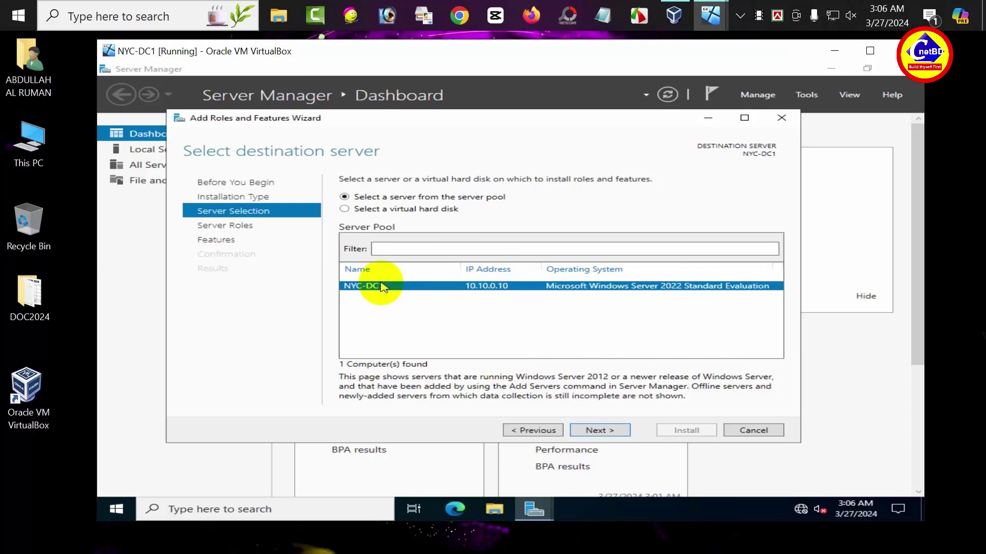
click(595, 431)
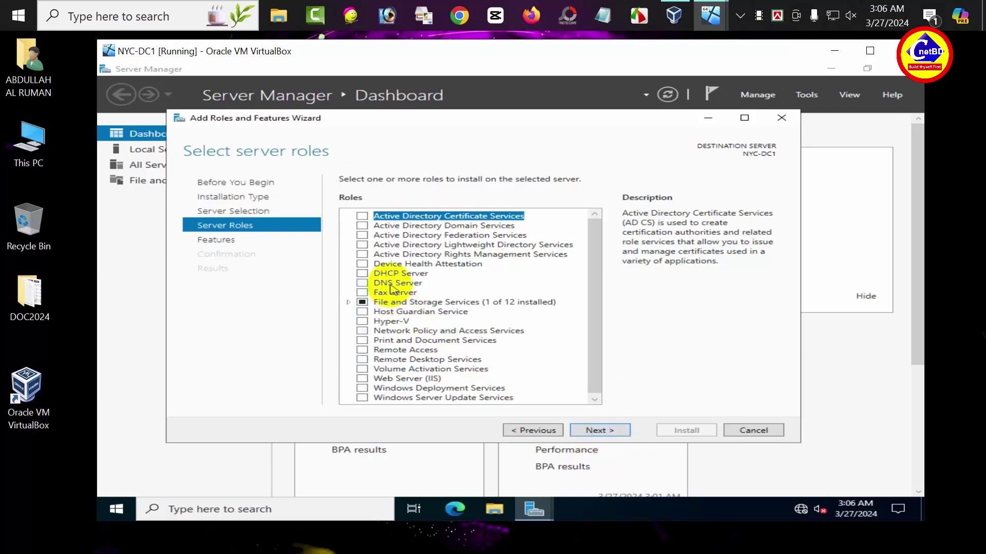
click(362, 283)
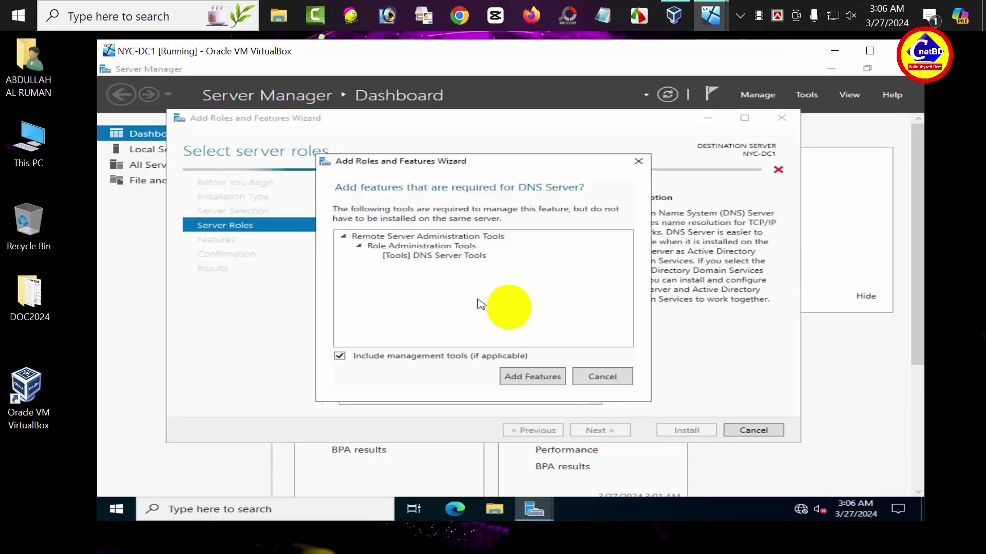
click(552, 378)
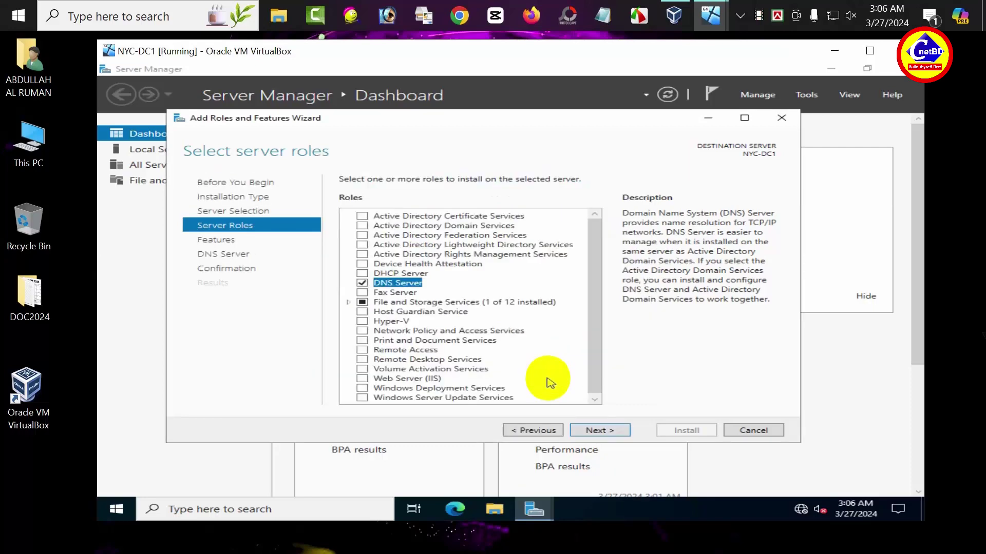
click(608, 432)
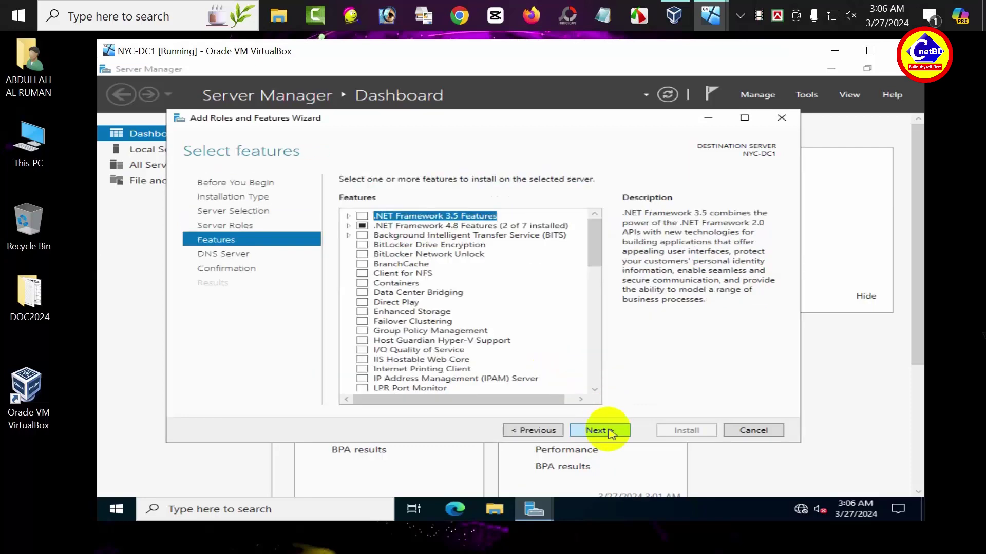
- Install the DNS Server role and close the wizard once it succeeds
click(611, 434)
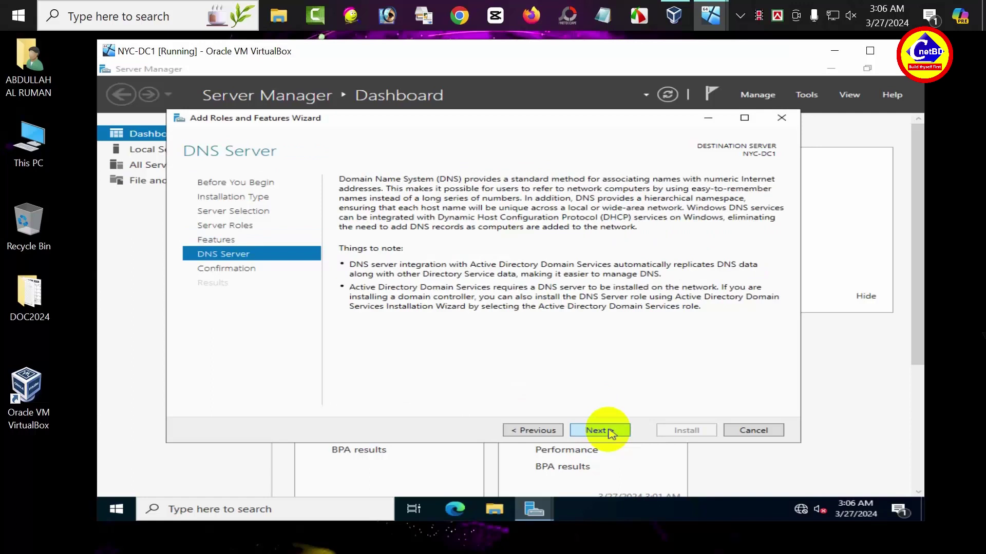
click(611, 434)
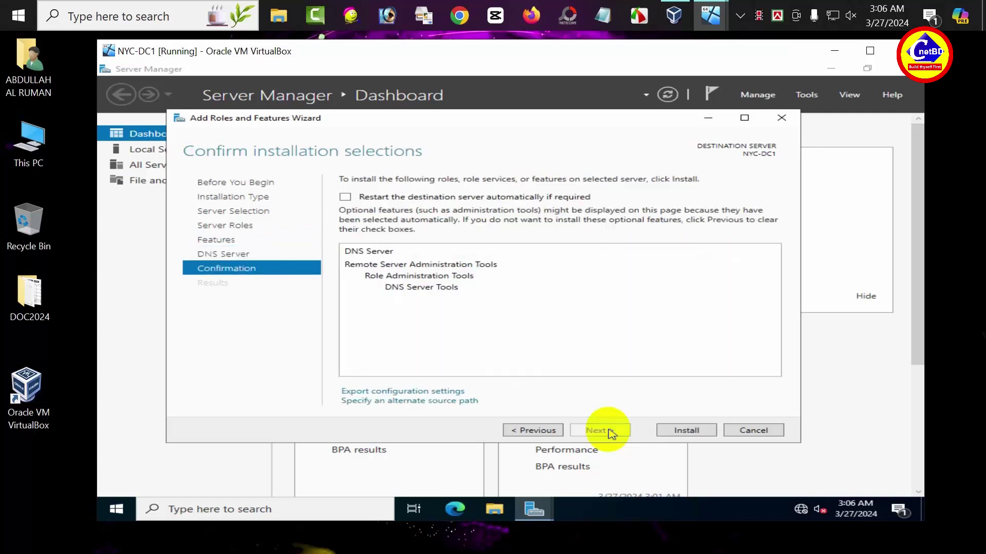
click(694, 433)
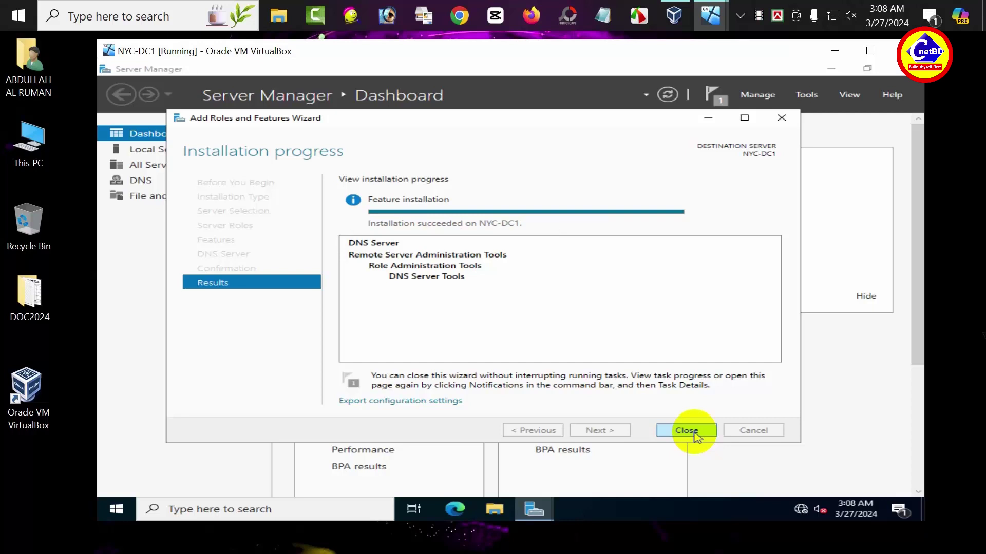
click(697, 430)
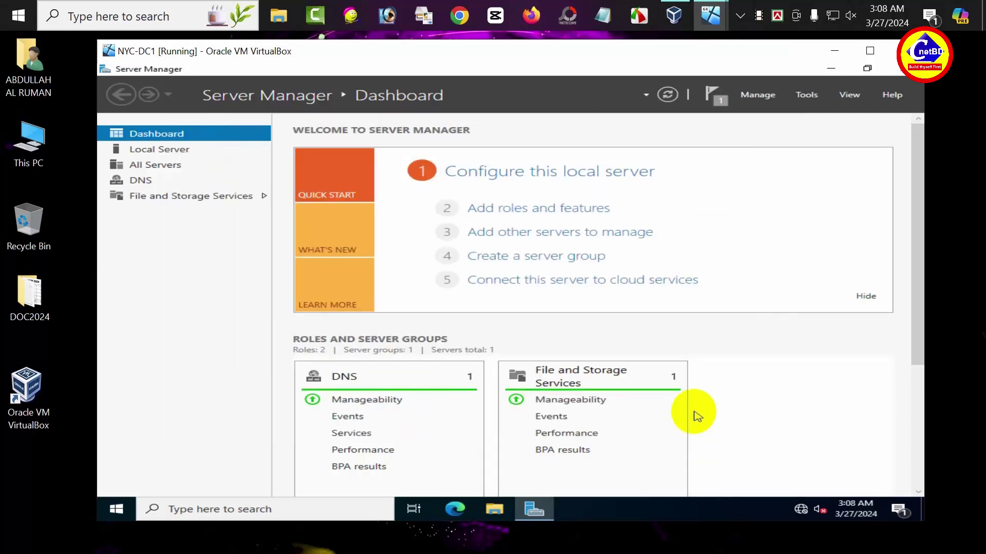
click(804, 100)
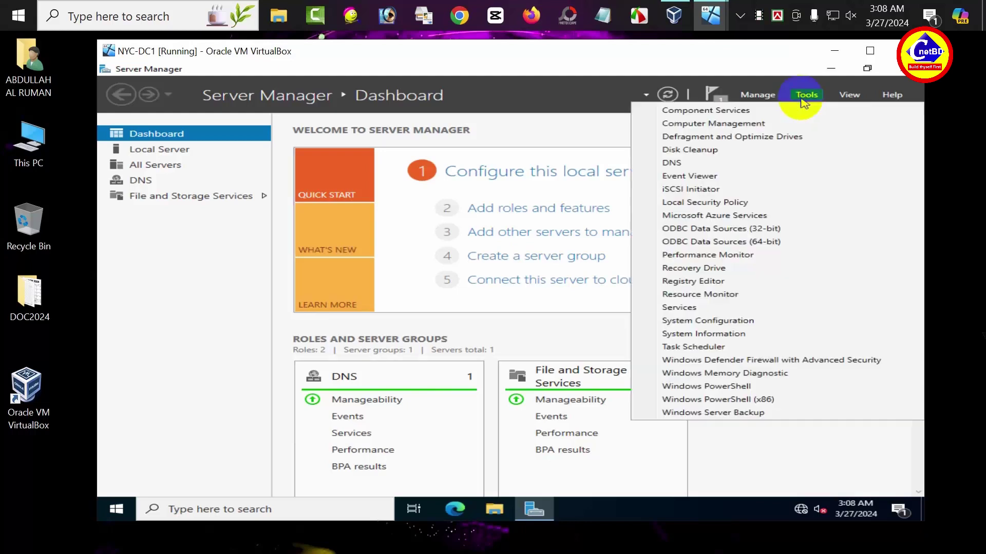
- Launch DNS Manager, expand NYC-DC1 and right-click Forward Lookup Zones
click(669, 165)
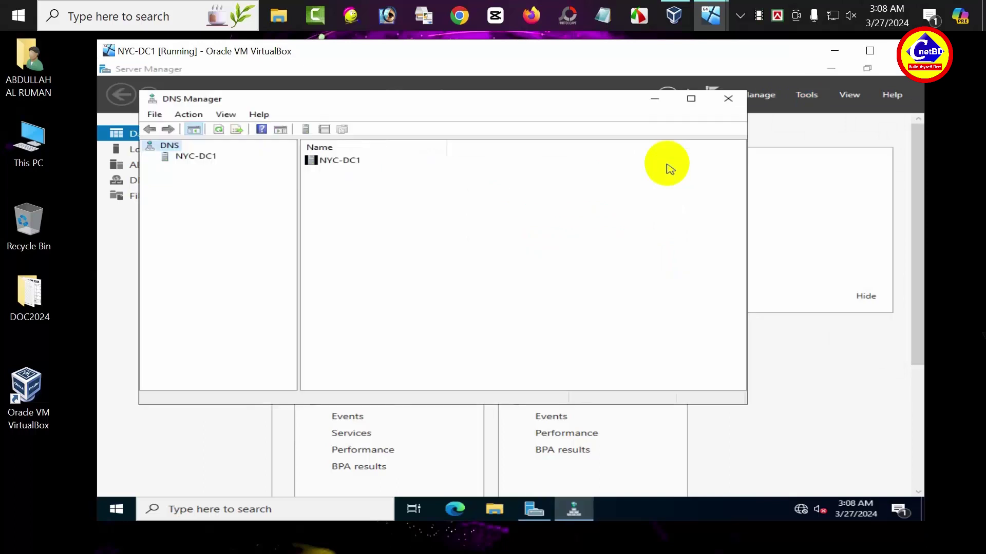
click(165, 160)
click(150, 157)
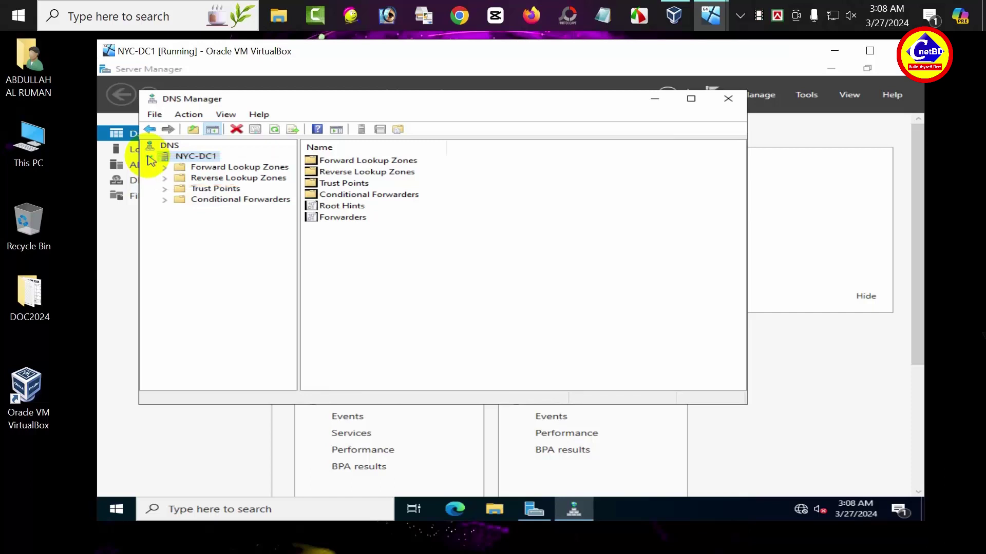
click(218, 168)
right_click(219, 172)
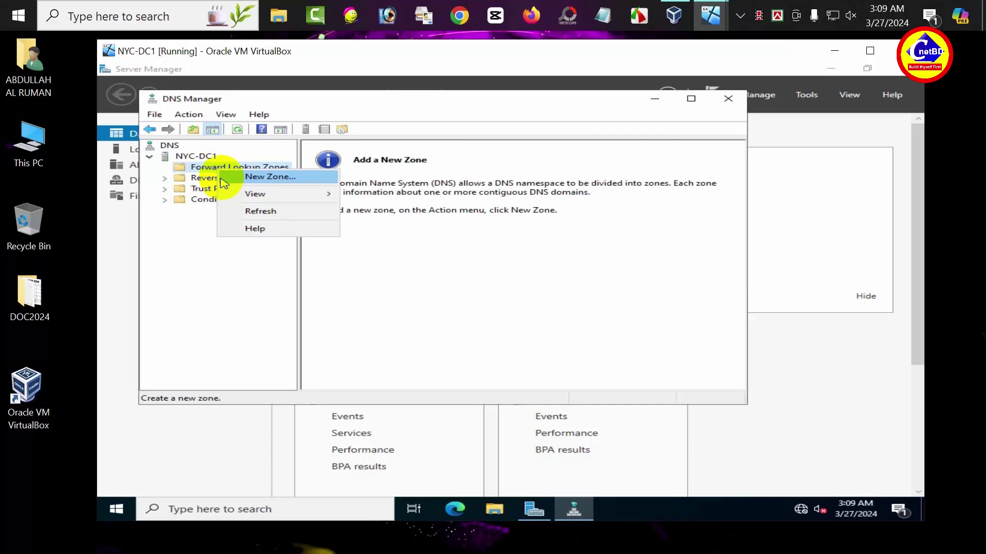
- Create primary zone hotmail.com (file hotmail.com.dns) allowing nonsecure and secure dynamic updates
click(222, 177)
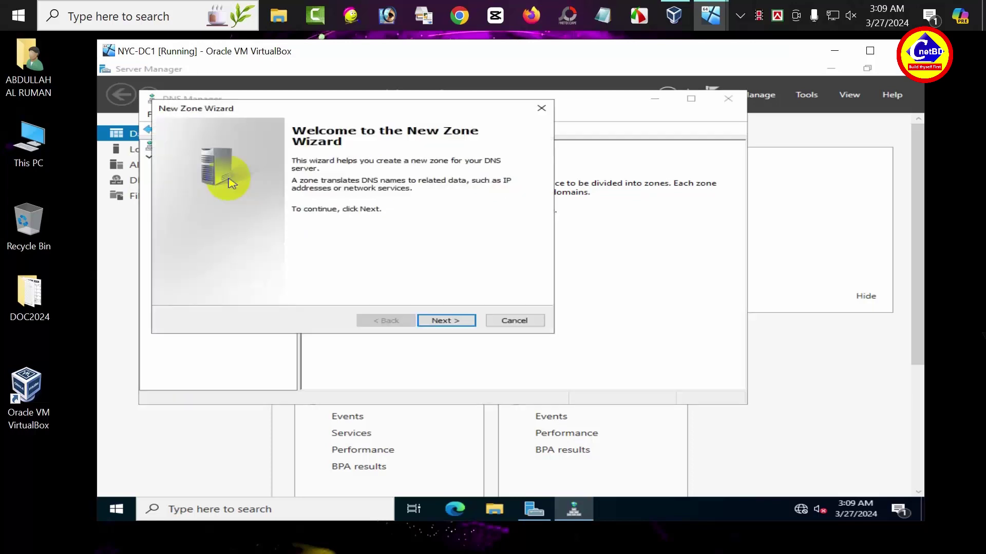
click(446, 323)
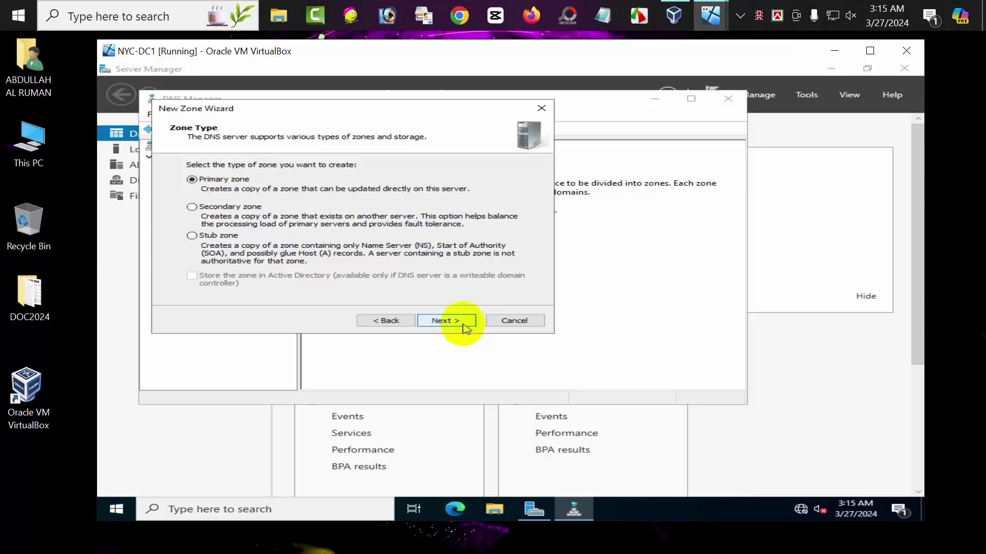
click(467, 323)
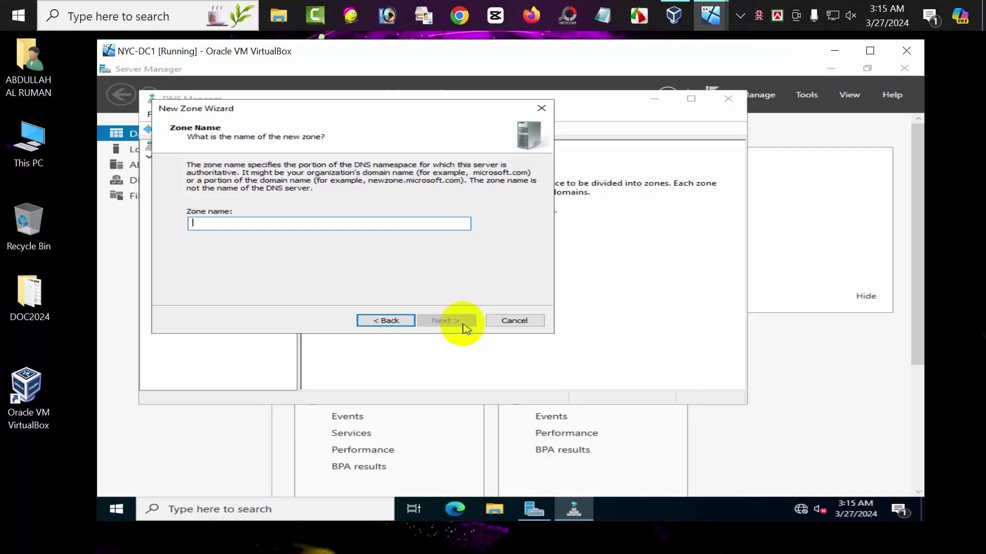
text(ho)
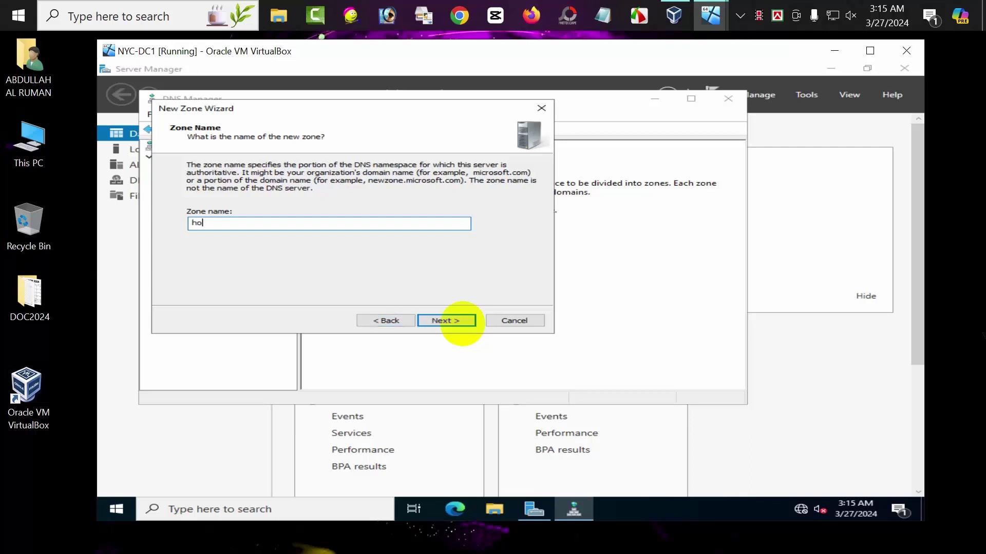
text(tmail.com)
click(448, 321)
click(448, 321)
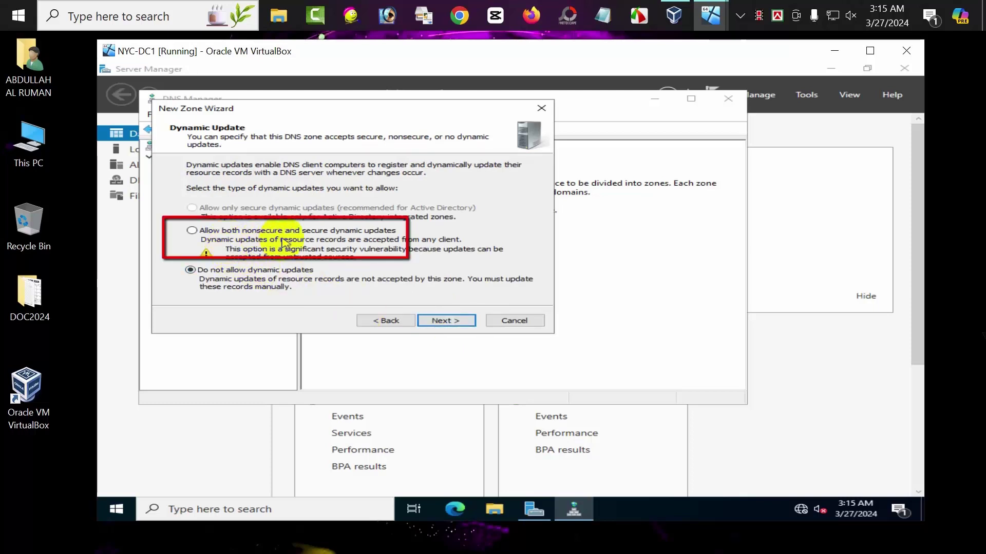
click(193, 231)
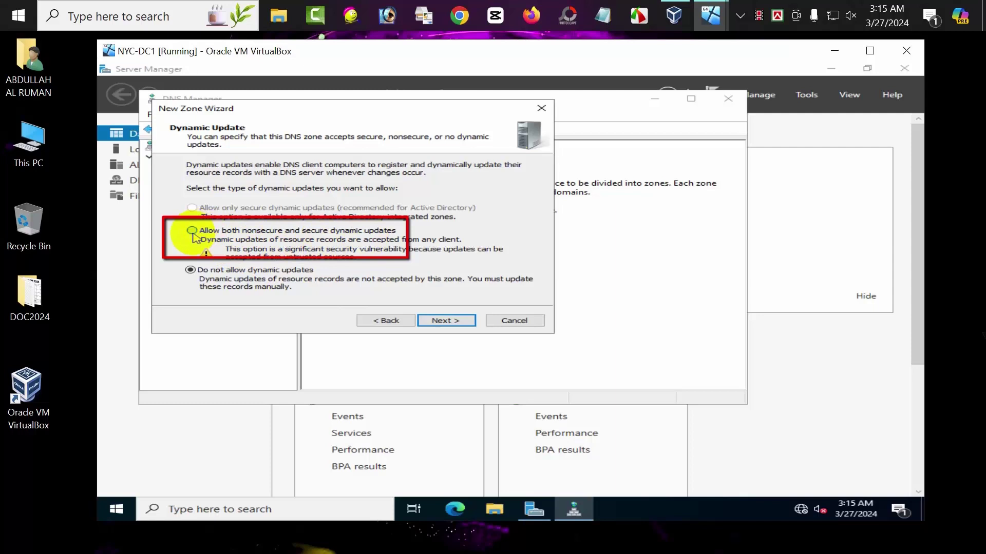
click(432, 323)
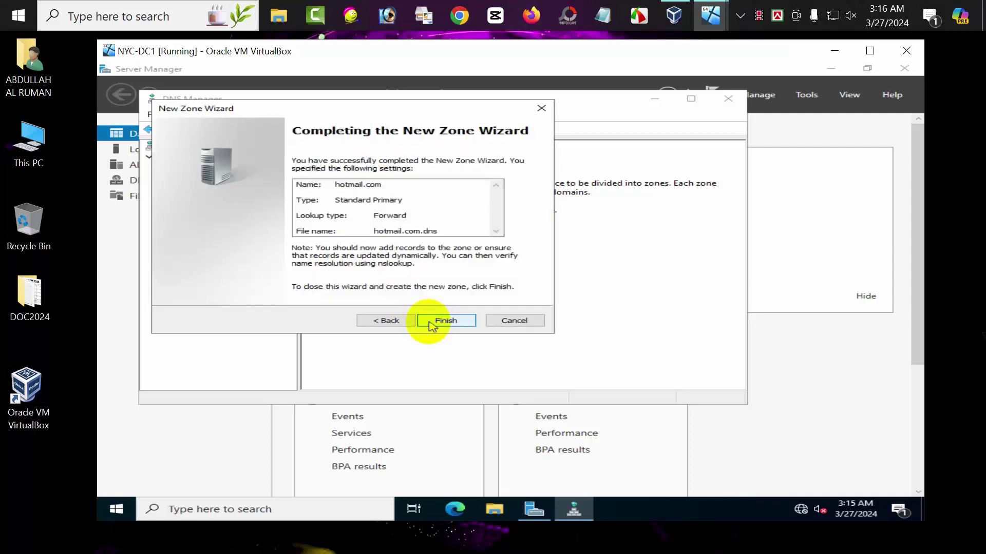
click(433, 324)
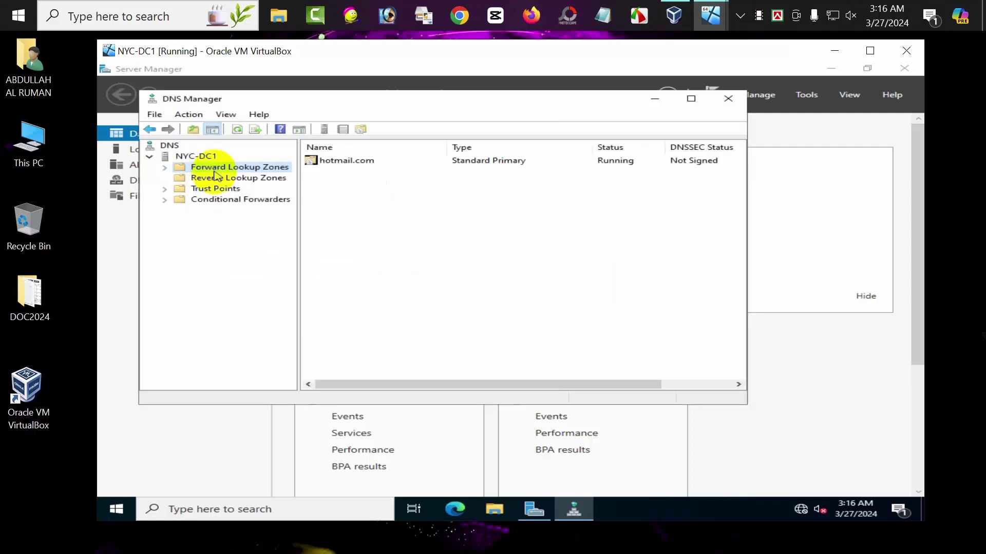
- Start a new primary IPv4 reverse lookup zone in the New Zone wizard
click(264, 181)
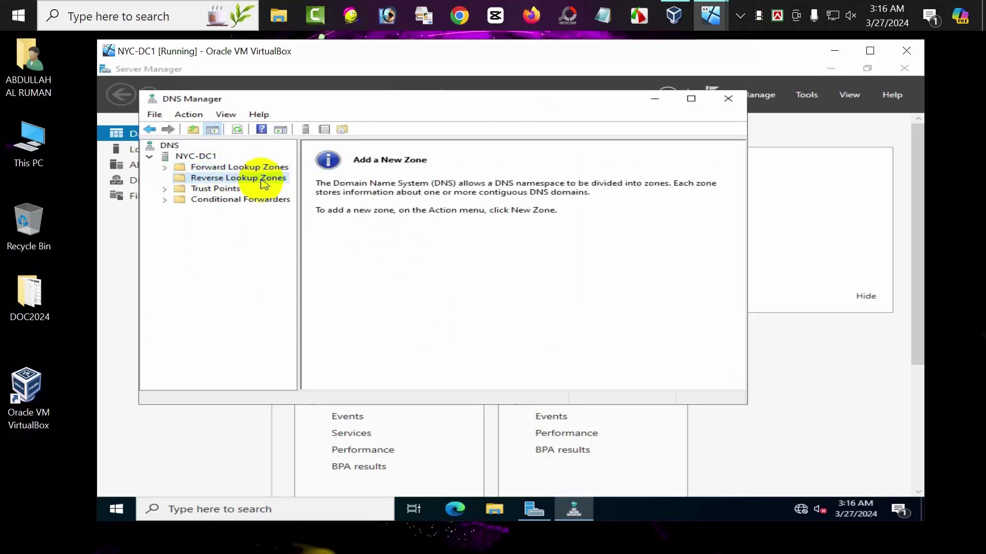
right_click(264, 182)
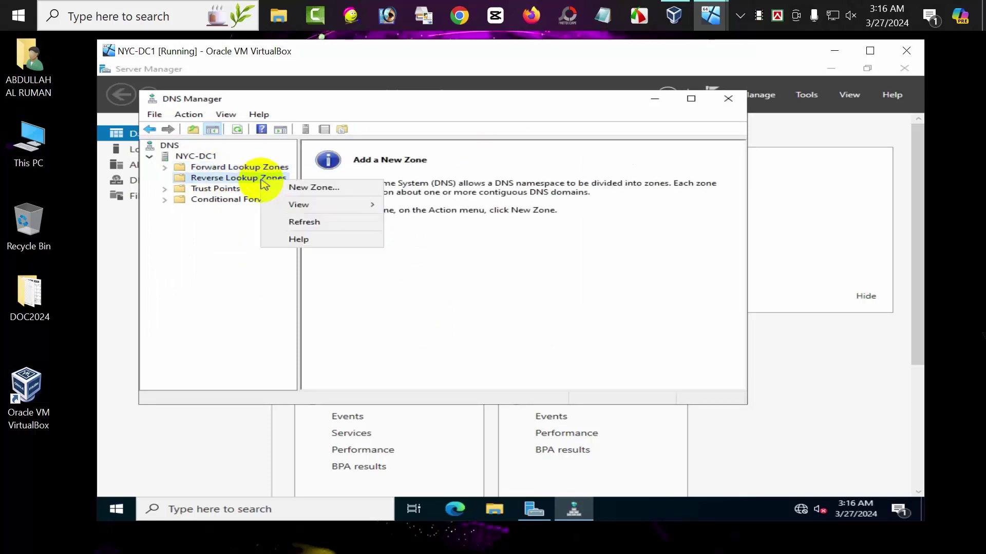
click(296, 188)
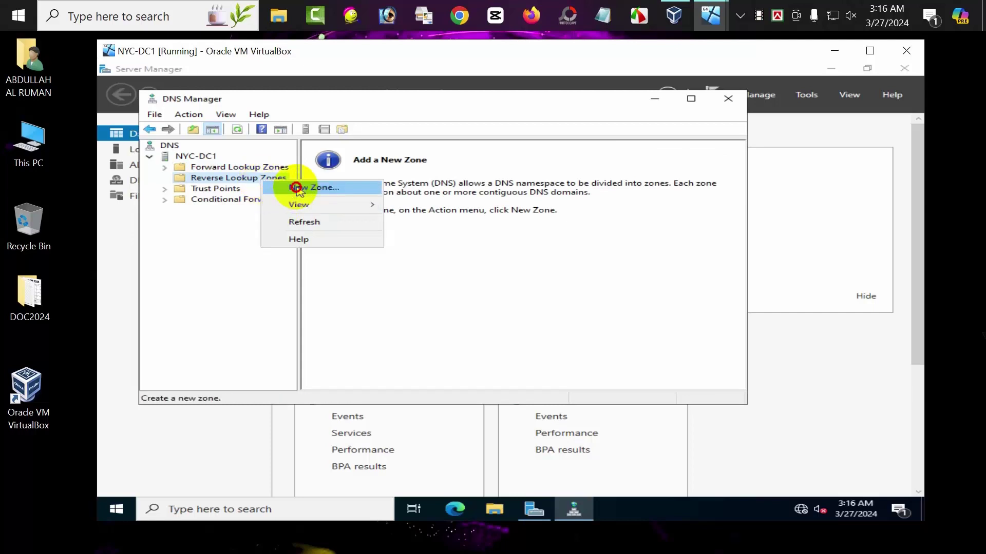
click(448, 321)
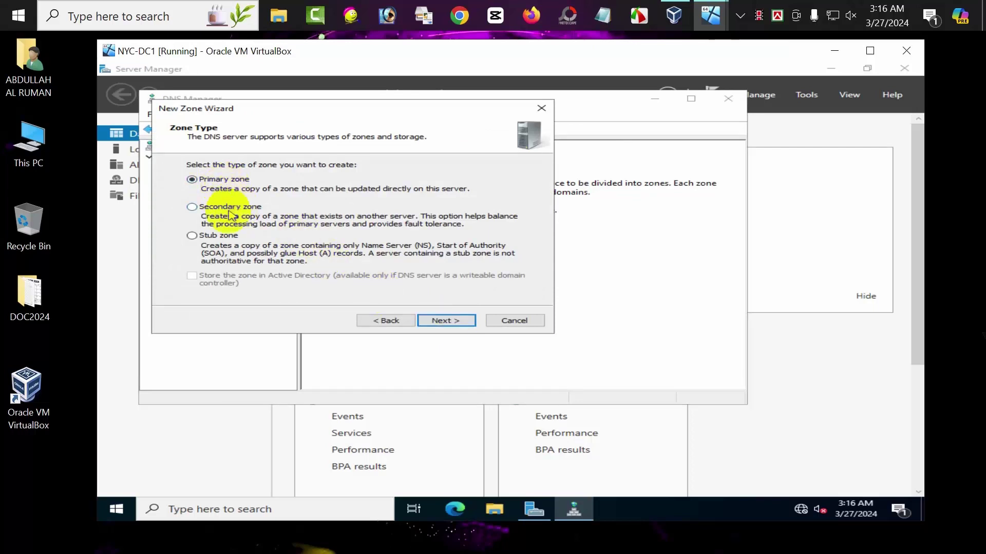
click(451, 322)
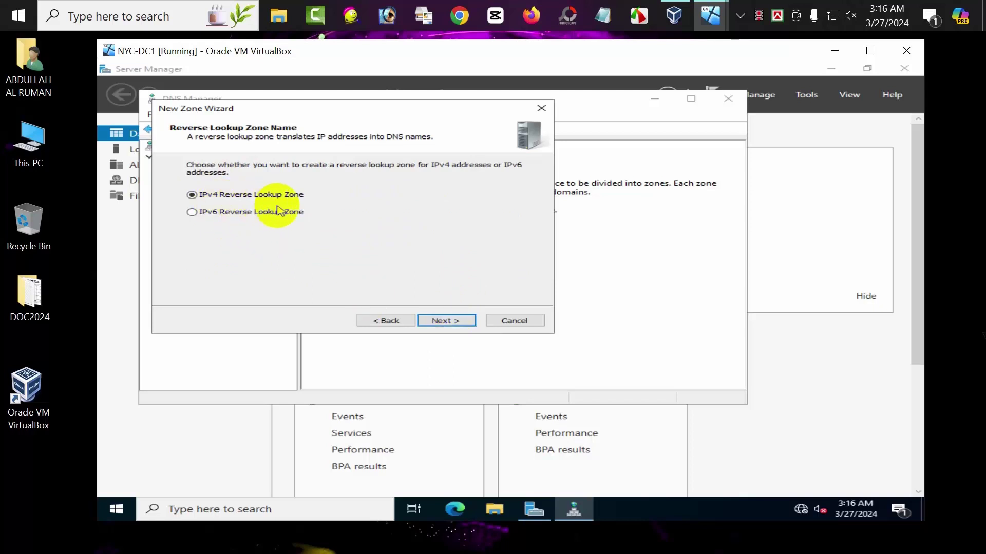
click(437, 327)
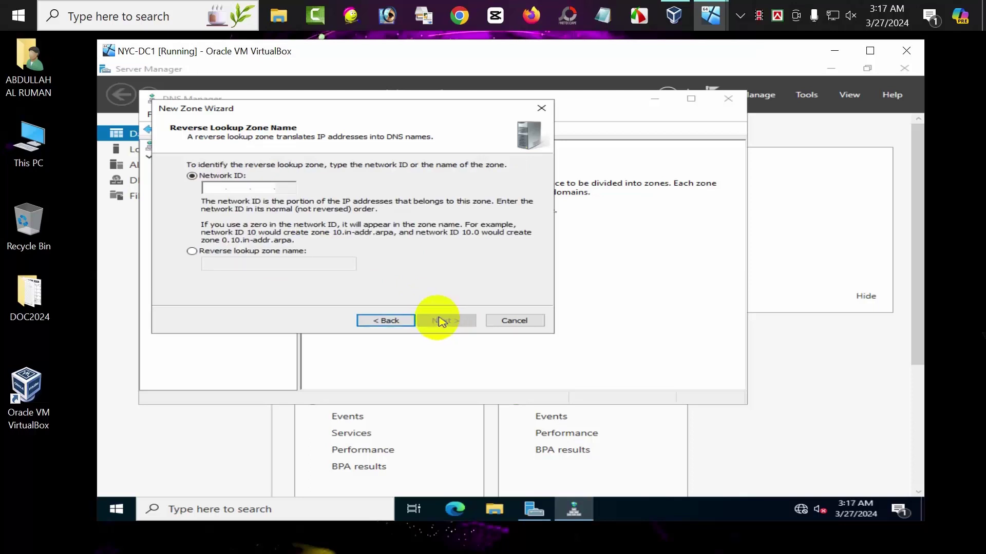
- Finish zone 10.in-addr.arpa (network ID 10) with nonsecure and secure updates, then view hotmail.com's records
click(215, 190)
text(10)
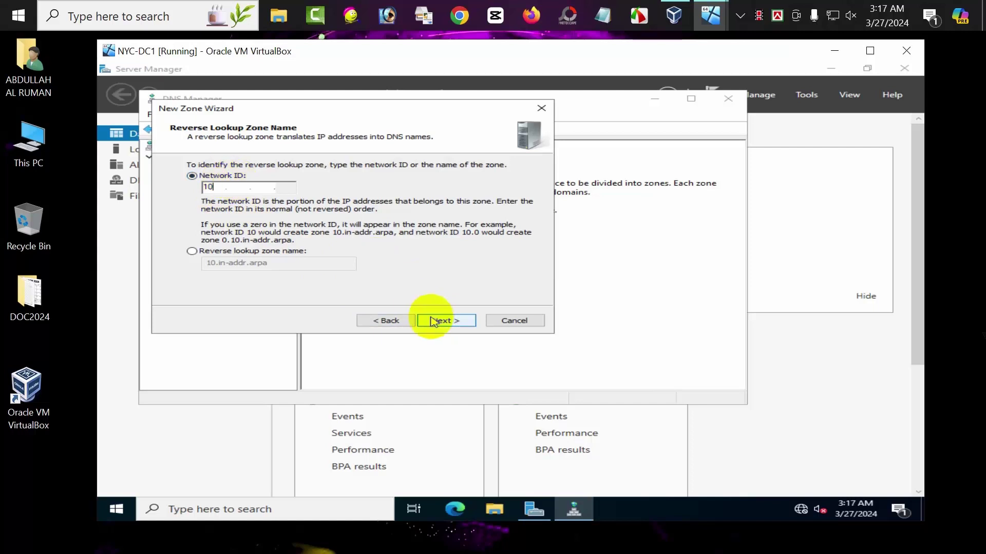
click(440, 320)
click(440, 321)
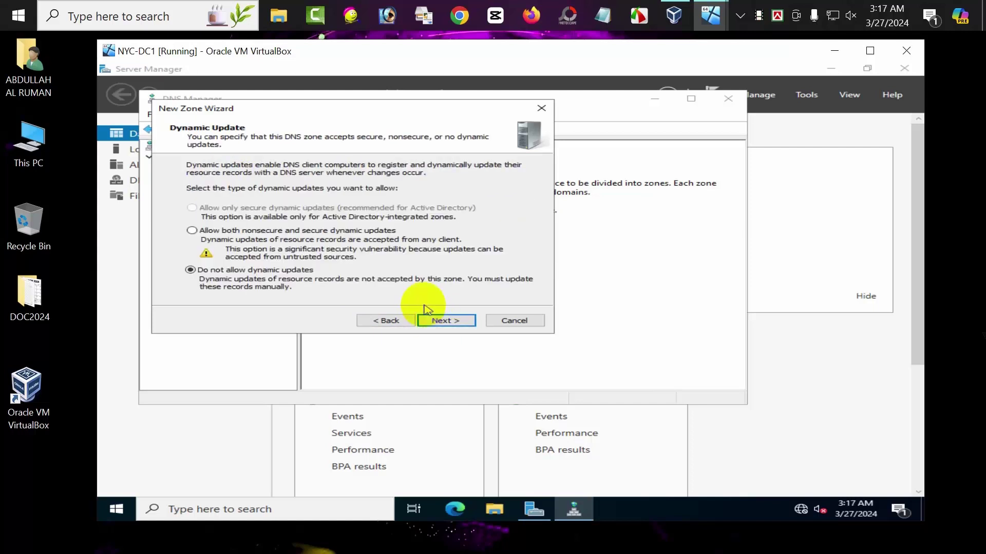
click(193, 232)
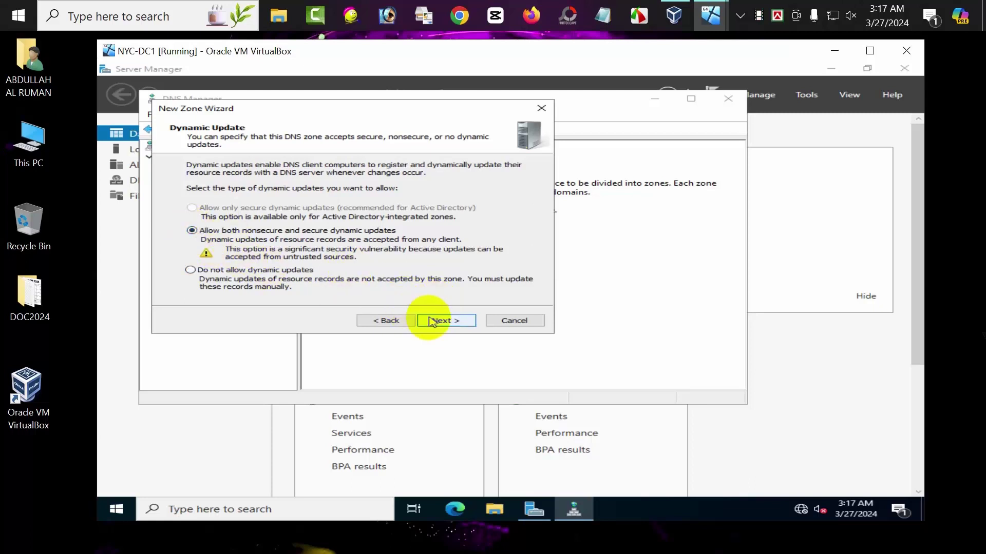
click(433, 322)
click(434, 322)
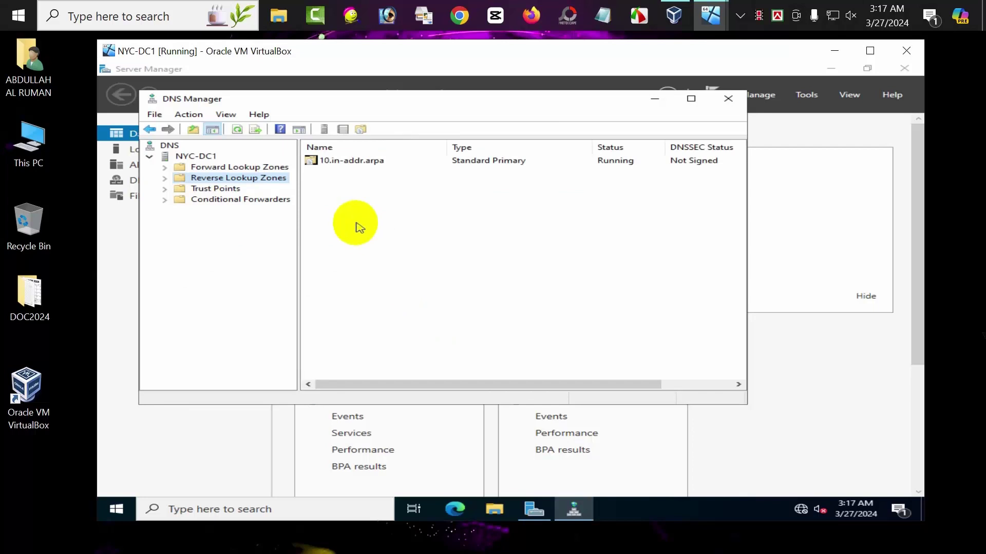
click(164, 167)
click(210, 179)
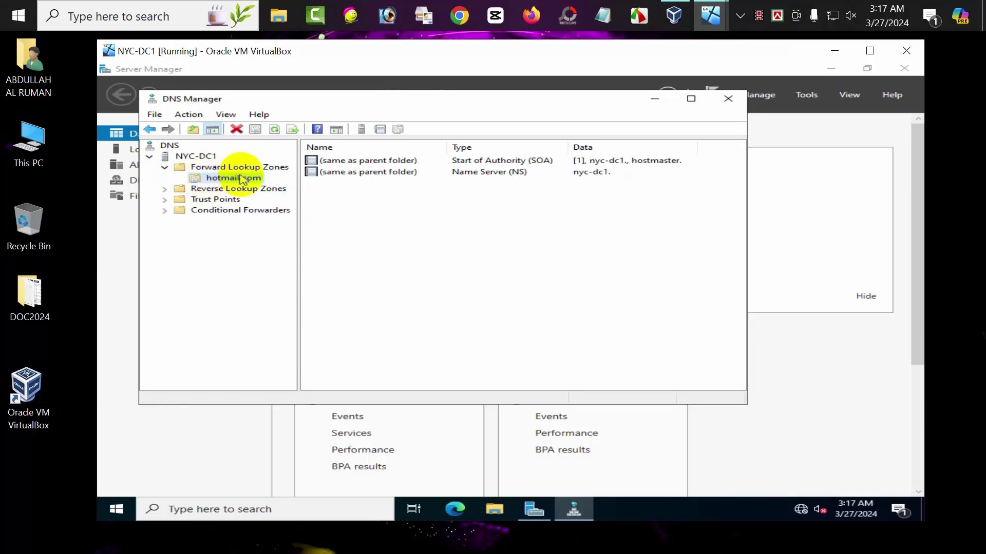
- Add host record nyc-dc5 at 10.10.0.10 to hotmail.com with an associated PTR record
right_click(242, 180)
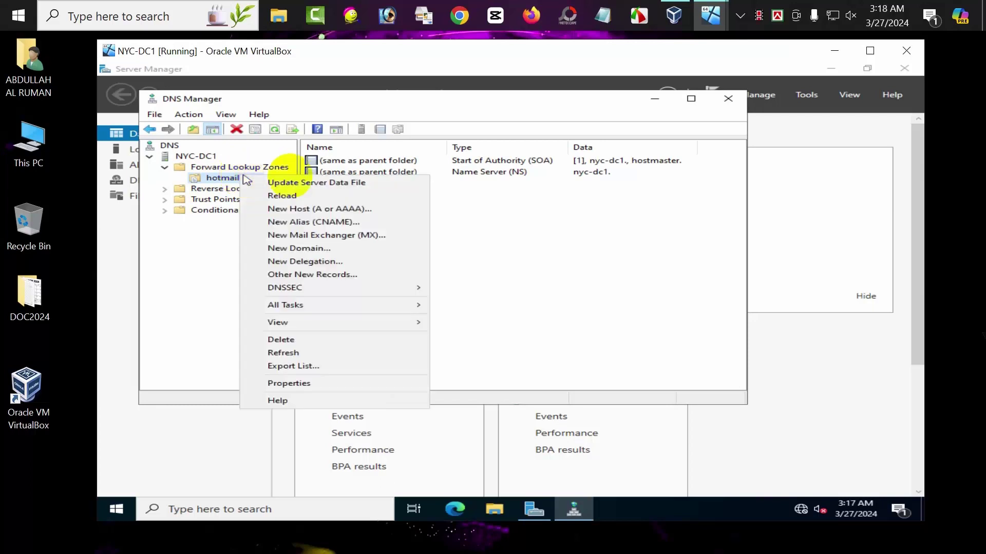
click(291, 210)
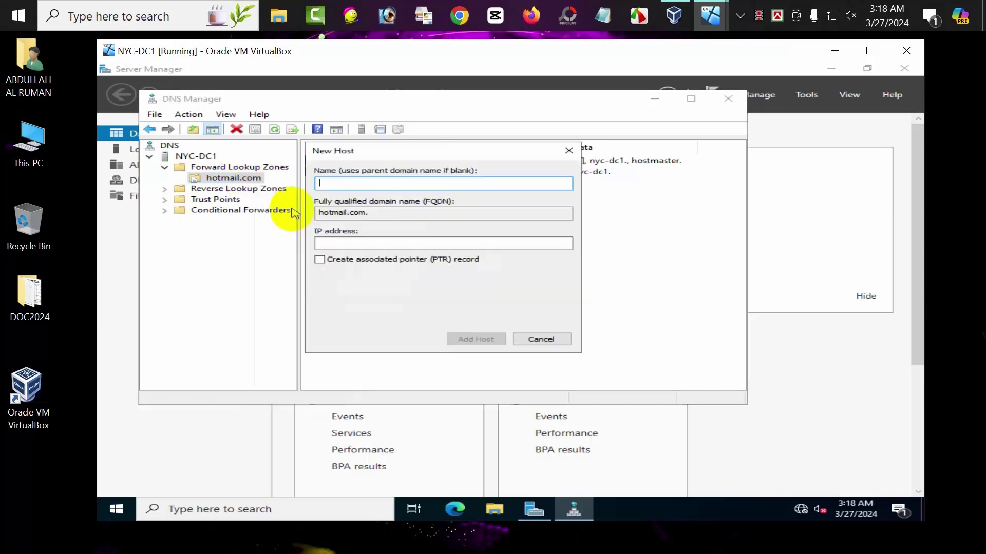
text(nyc-dc5)
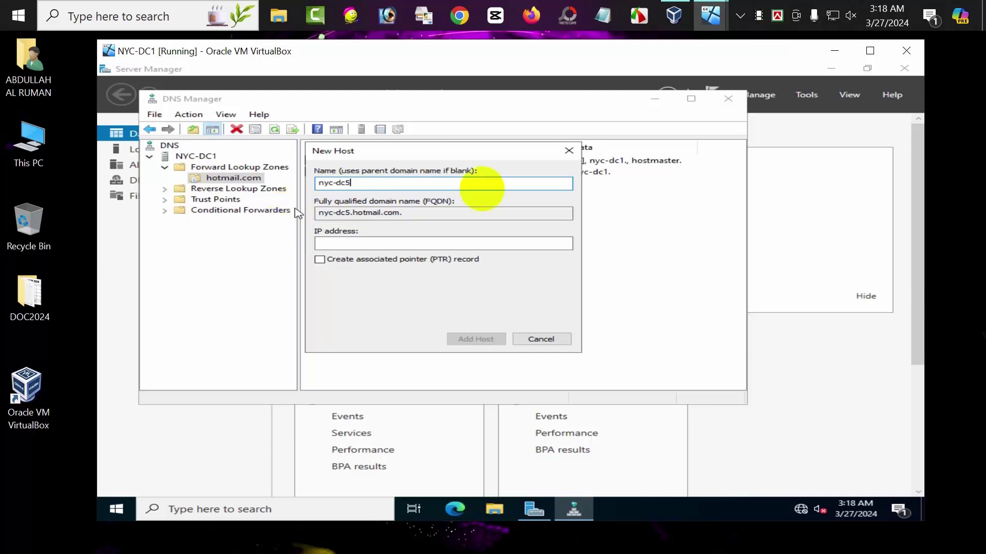
click(428, 245)
text(10)
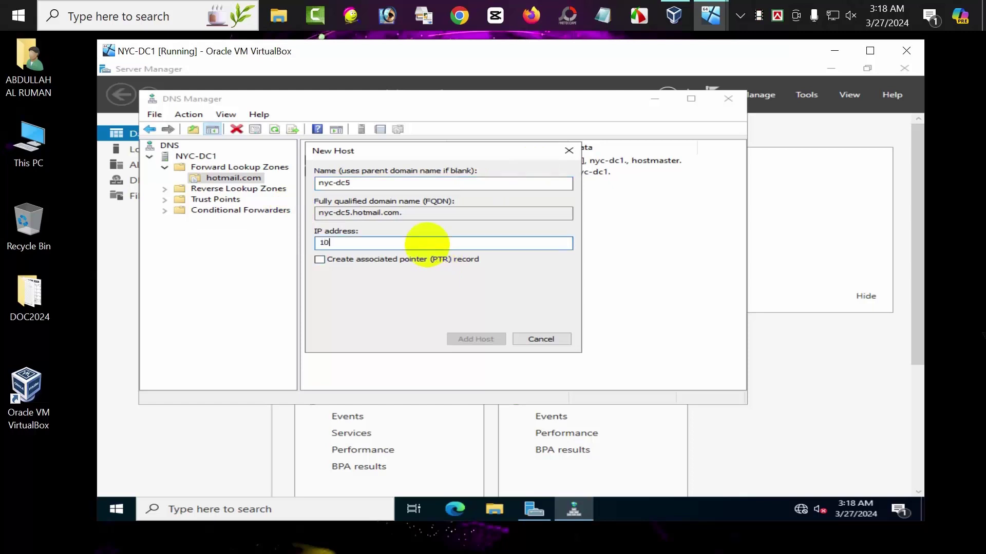
text(. 10.0. 10)
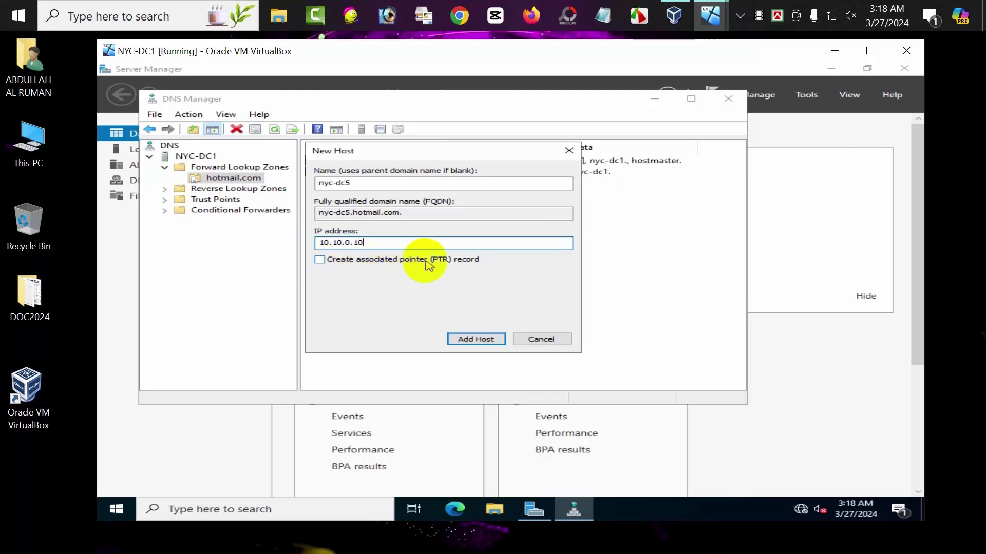
click(320, 261)
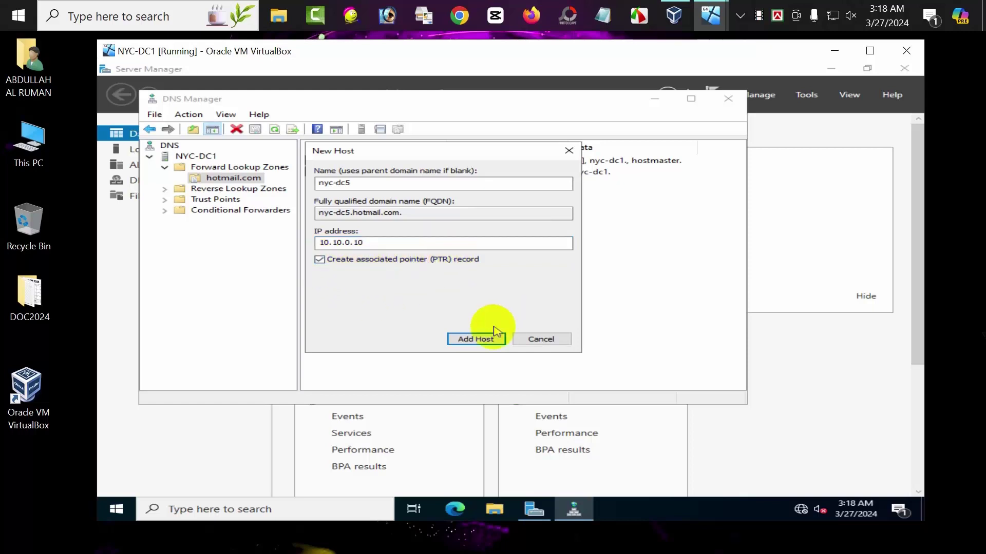
click(476, 341)
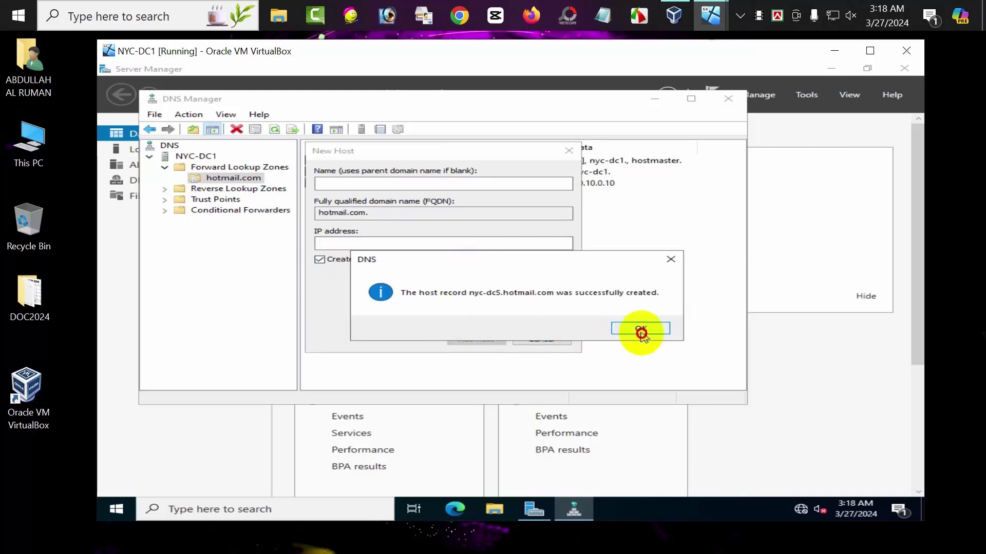
click(642, 334)
click(532, 342)
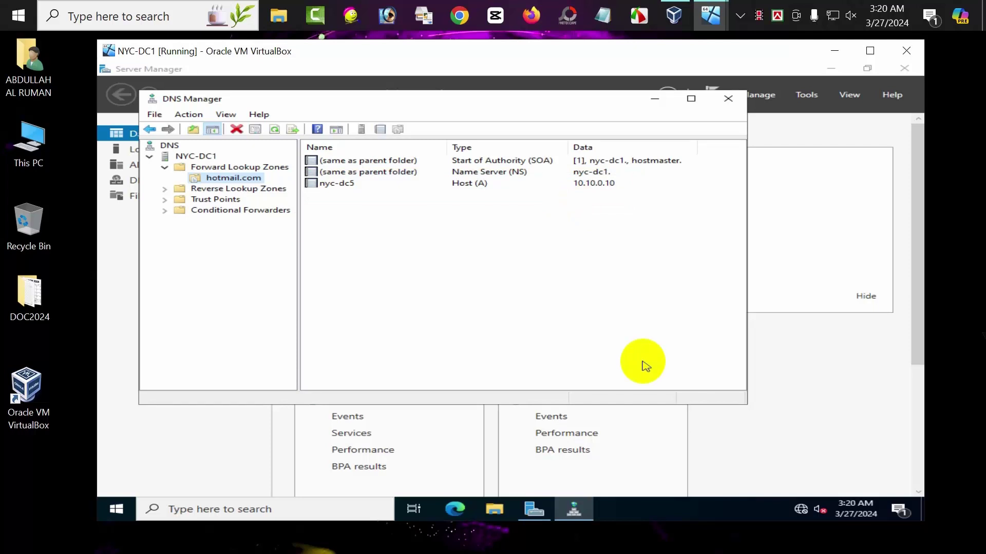
- Minimize DNS Manager and browse File Explorer to C:\Windows\System32\dns
click(650, 101)
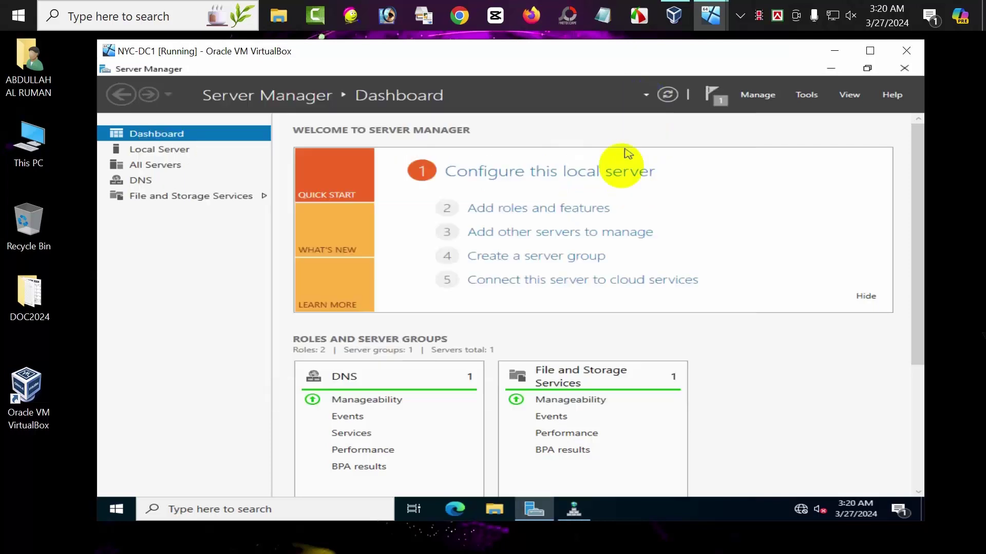
click(497, 513)
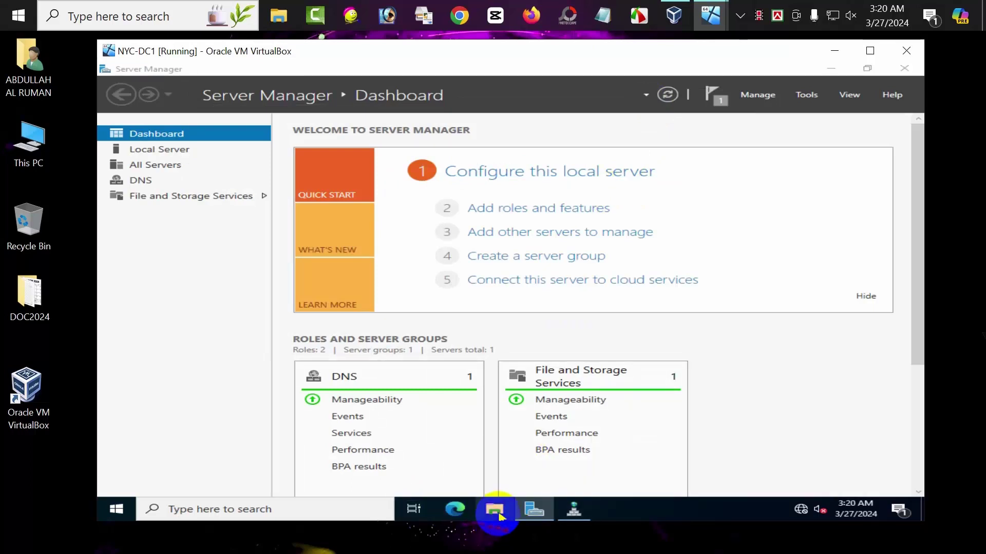
click(257, 259)
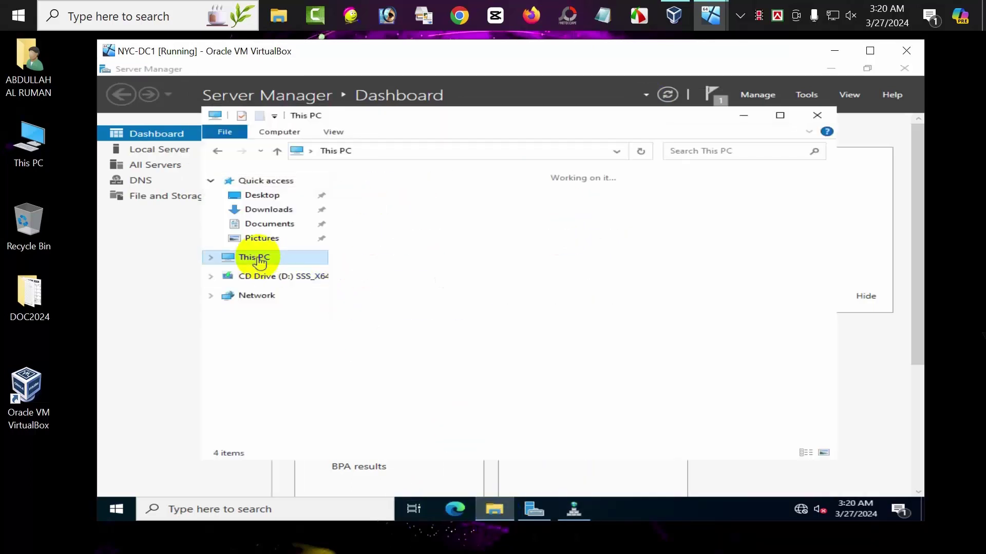
double_click(428, 356)
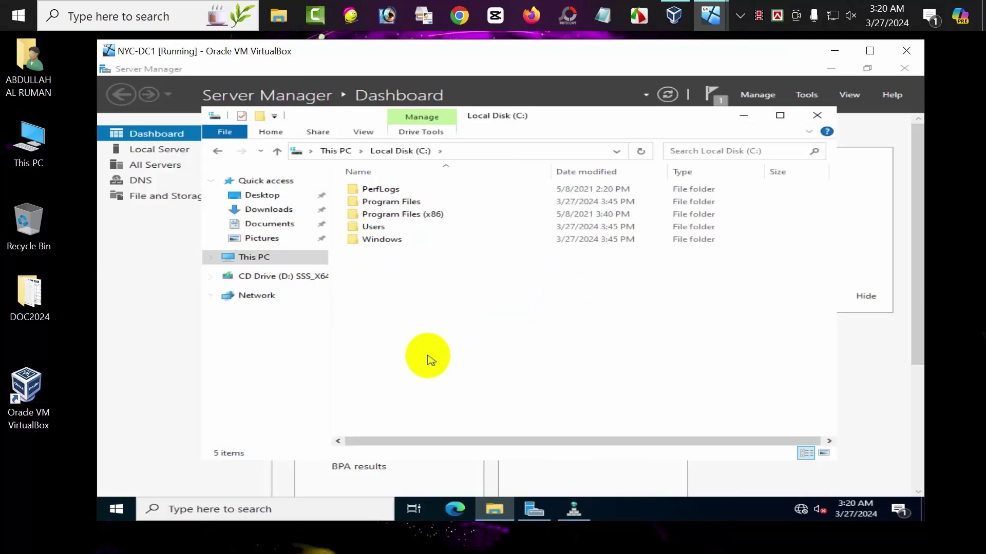
double_click(396, 240)
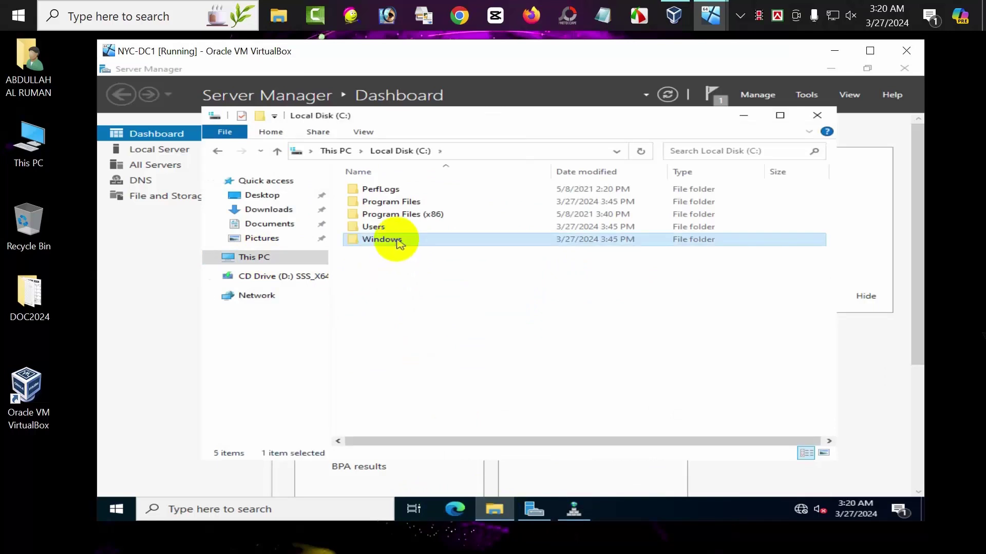
scroll(399, 243, down, 15)
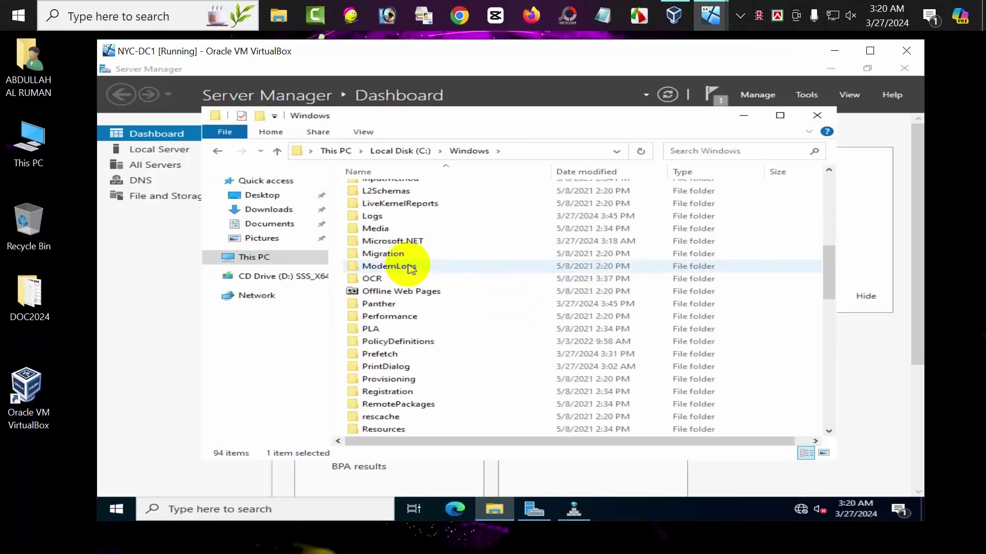
double_click(372, 354)
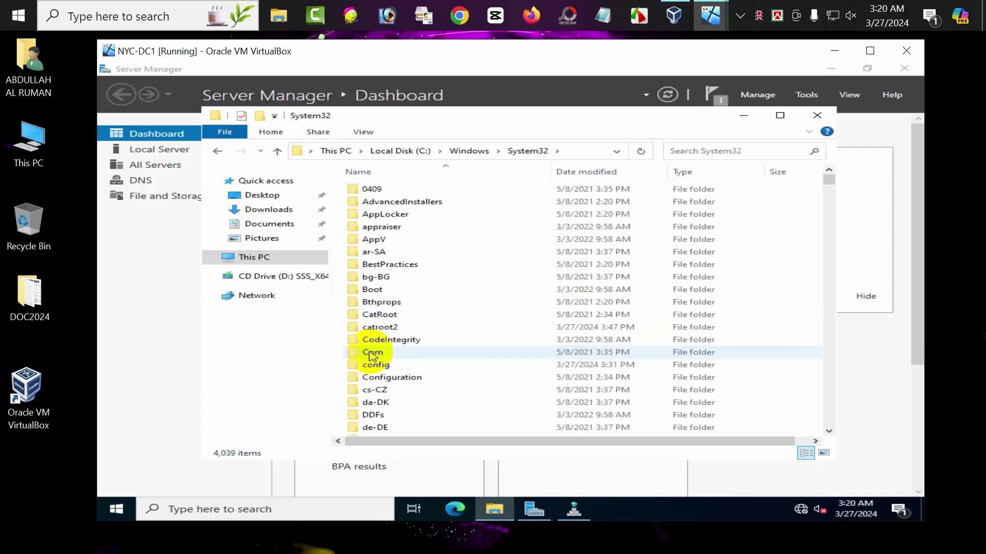
scroll(508, 299, down, 4)
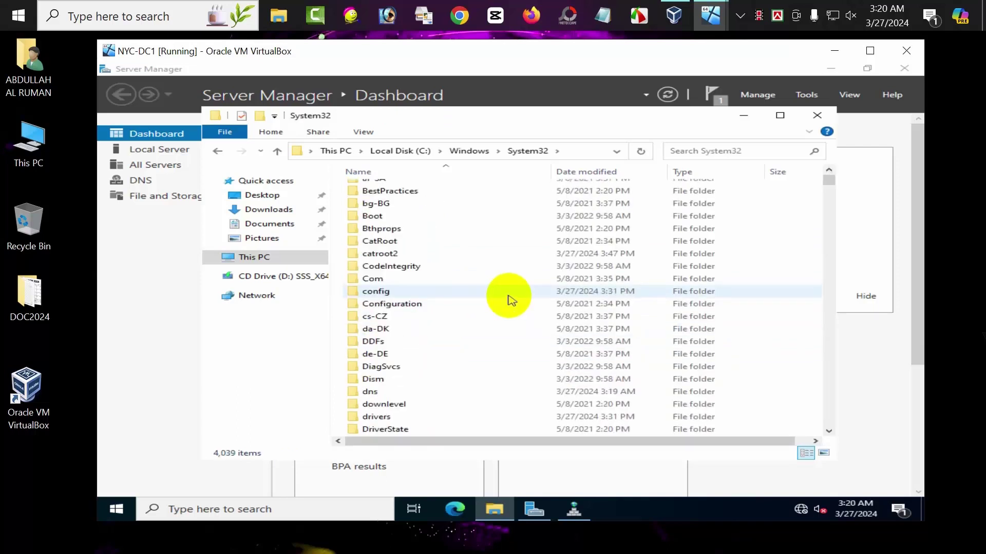
double_click(391, 317)
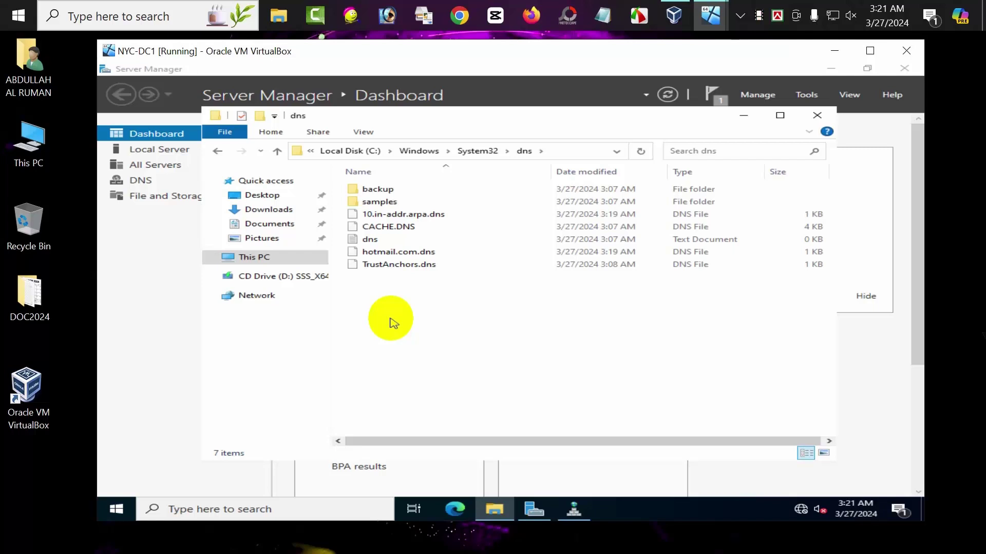
- Choose Open with for the hotmail.com.dns zone file
click(393, 255)
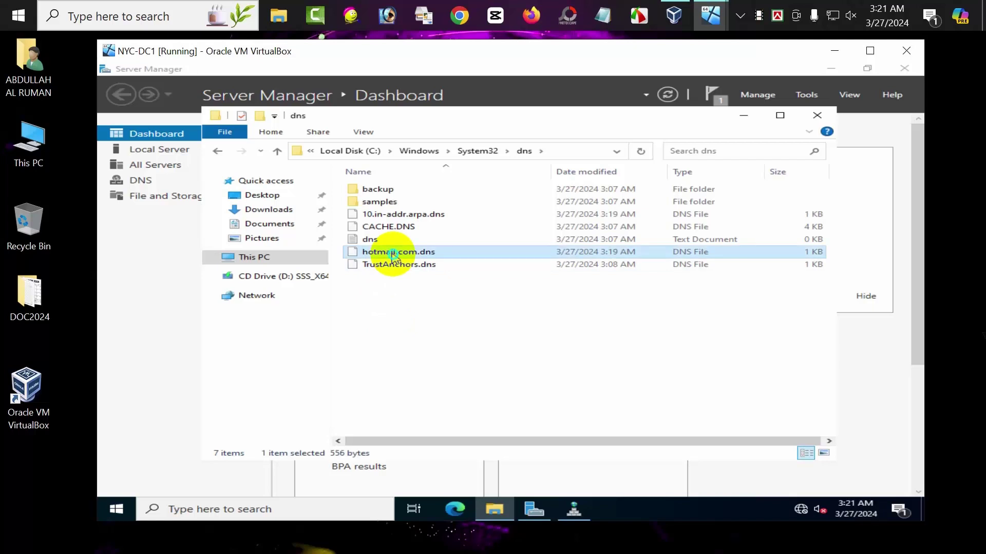
right_click(392, 254)
click(418, 260)
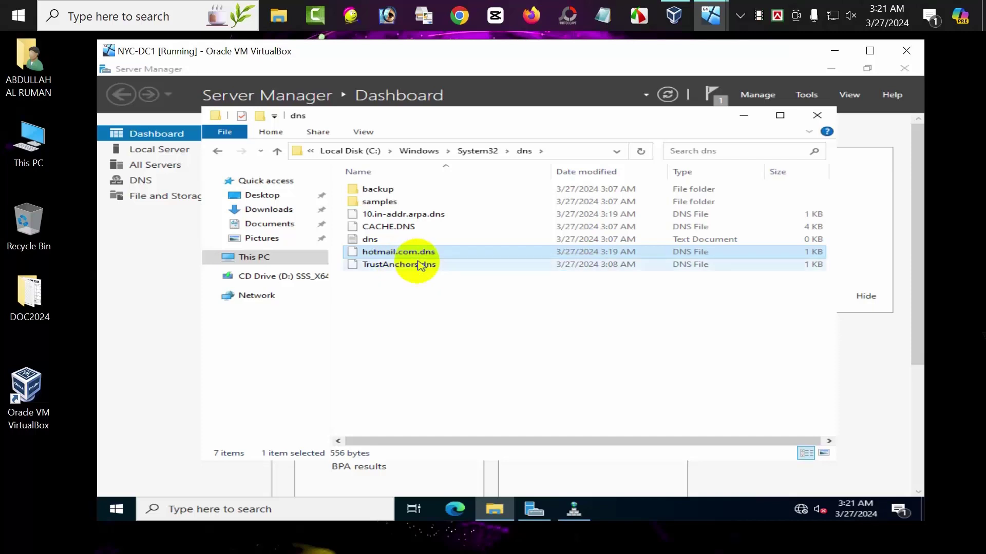
- Open hotmail.com.dns in Notepad
click(461, 224)
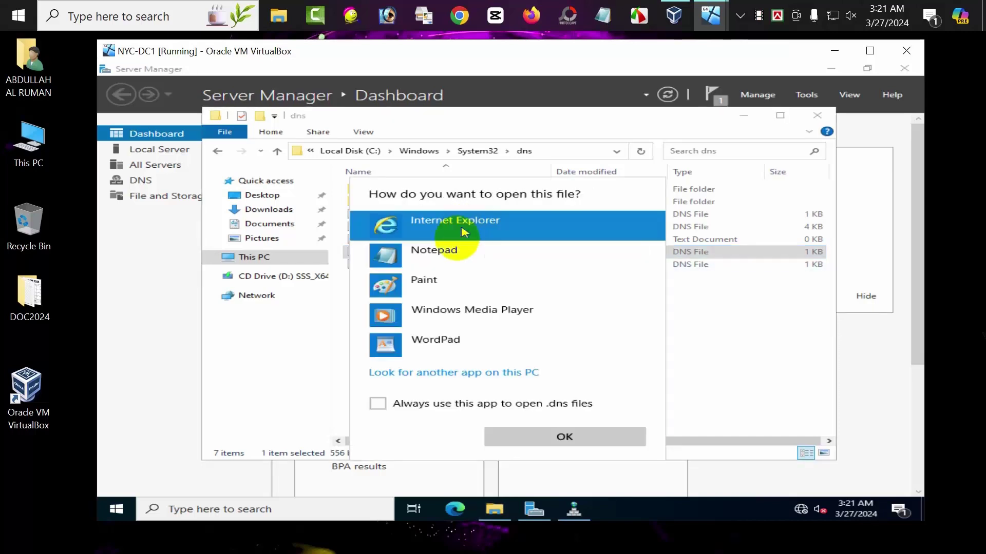
click(436, 253)
click(513, 436)
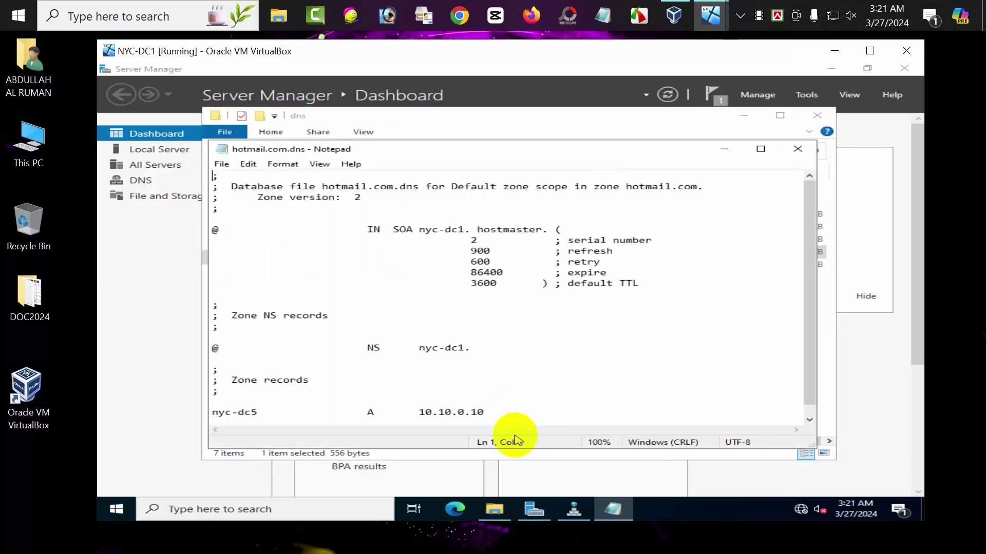
scroll(520, 397, down, 1)
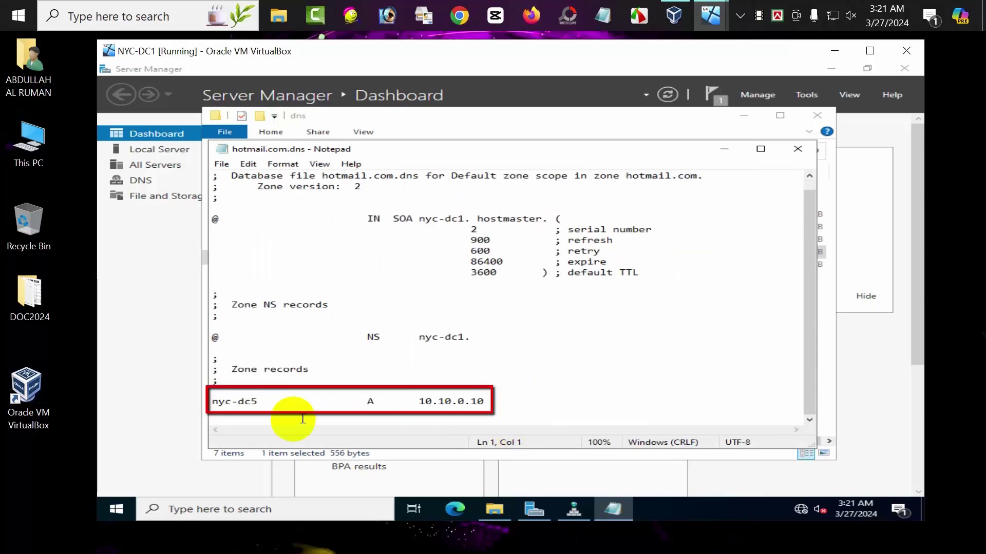
- Add the line 'nyc-dc6 A 10.10.0.10' below nyc-dc5, save, and close Notepad
click(493, 400)
key(Return)
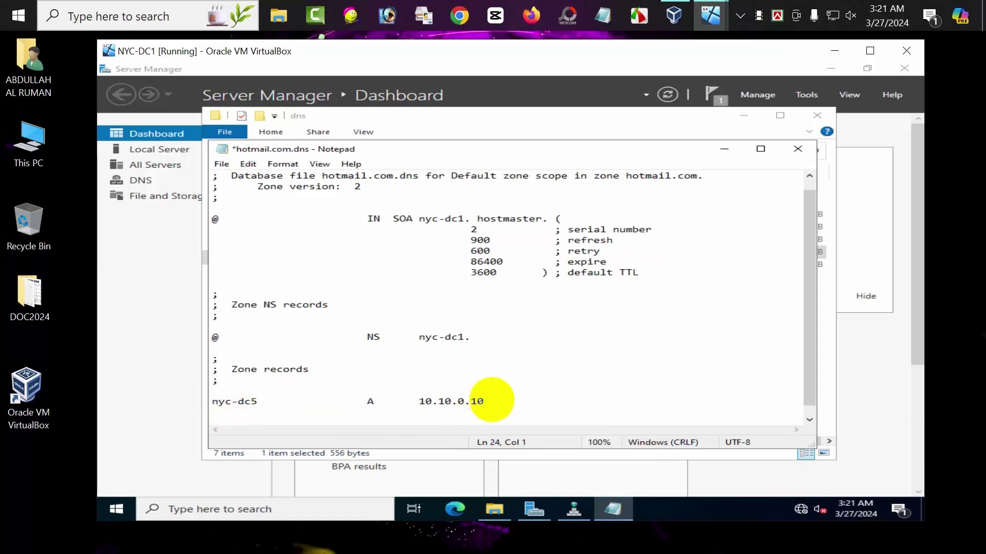
text(nyc-dc6)
key(Tab)
key(Tab)
key(Tab)
text(A	)
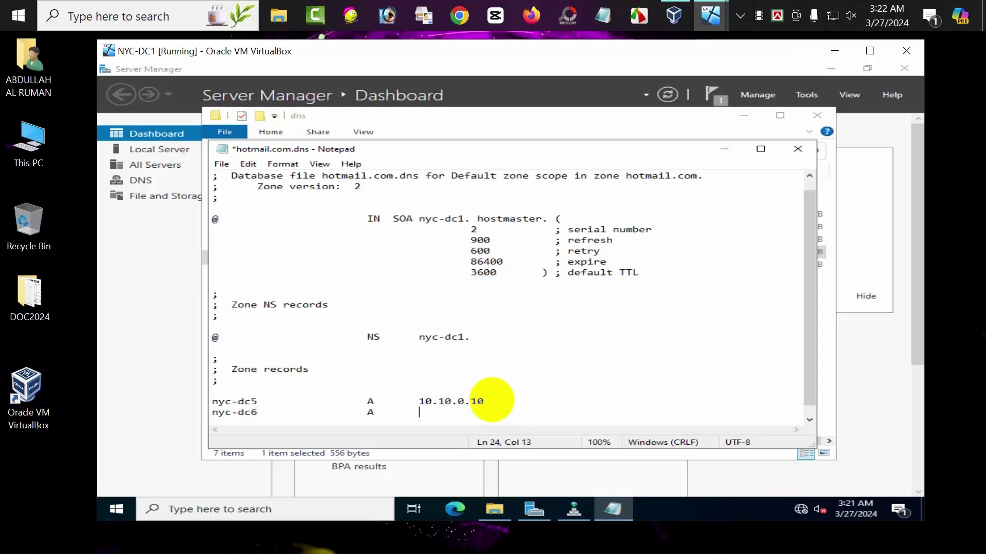
text(10.10.0.10)
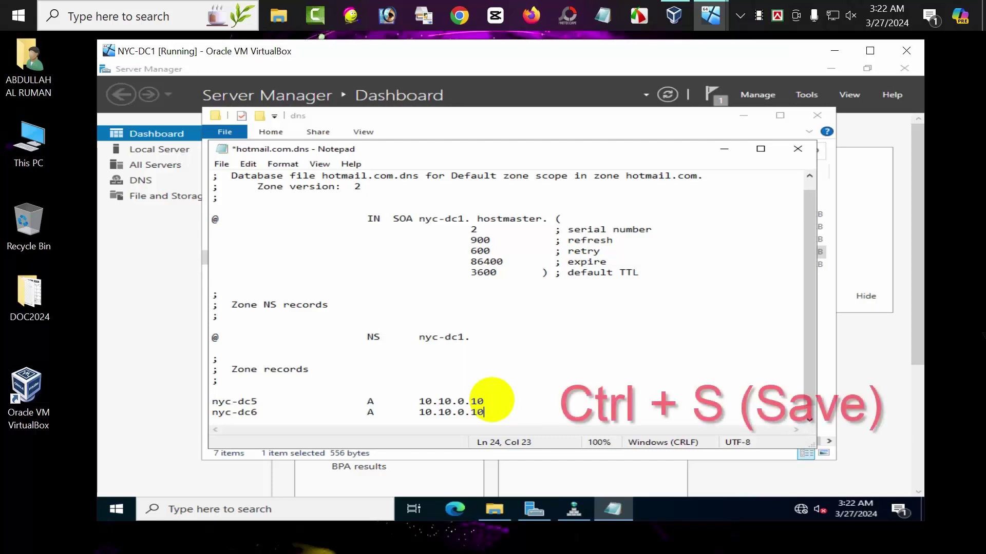
key(ctrl+s)
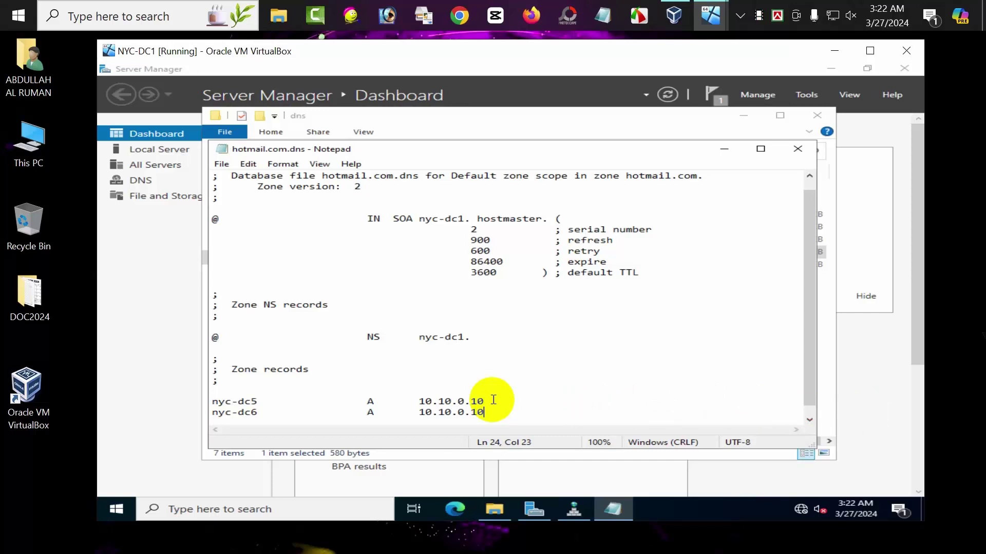
click(797, 149)
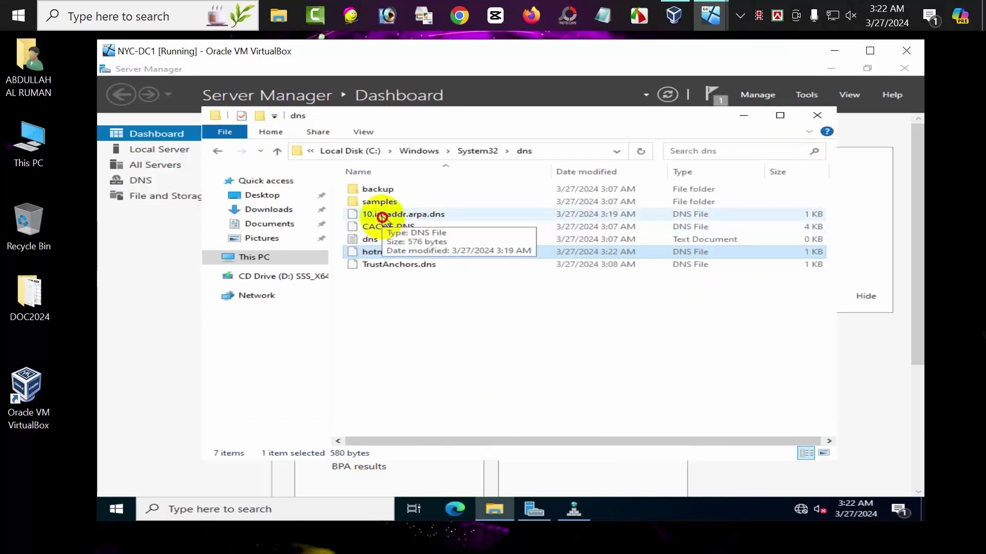
- Open the 10.in-addr.arpa.dns reverse zone file in Notepad
click(382, 217)
right_click(383, 219)
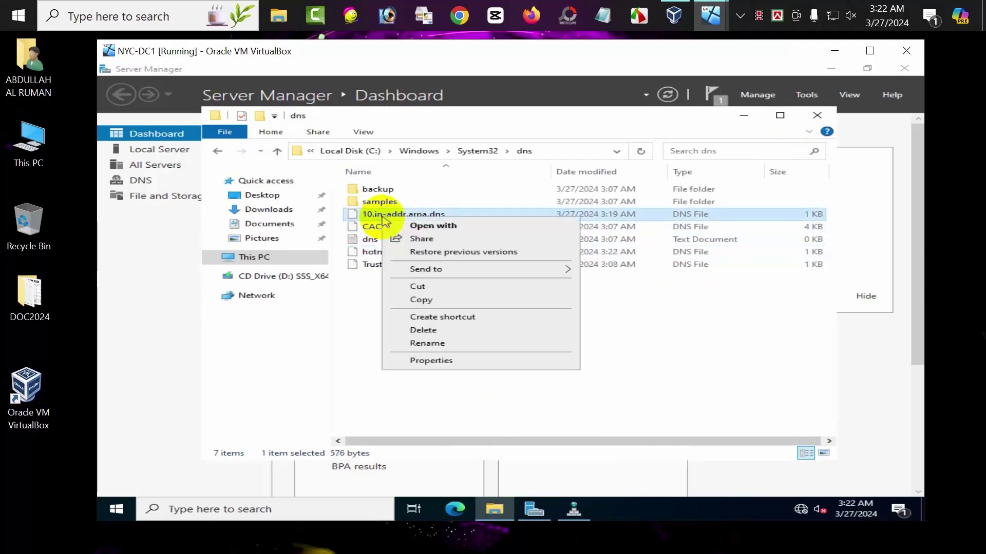
click(420, 224)
click(399, 282)
click(429, 225)
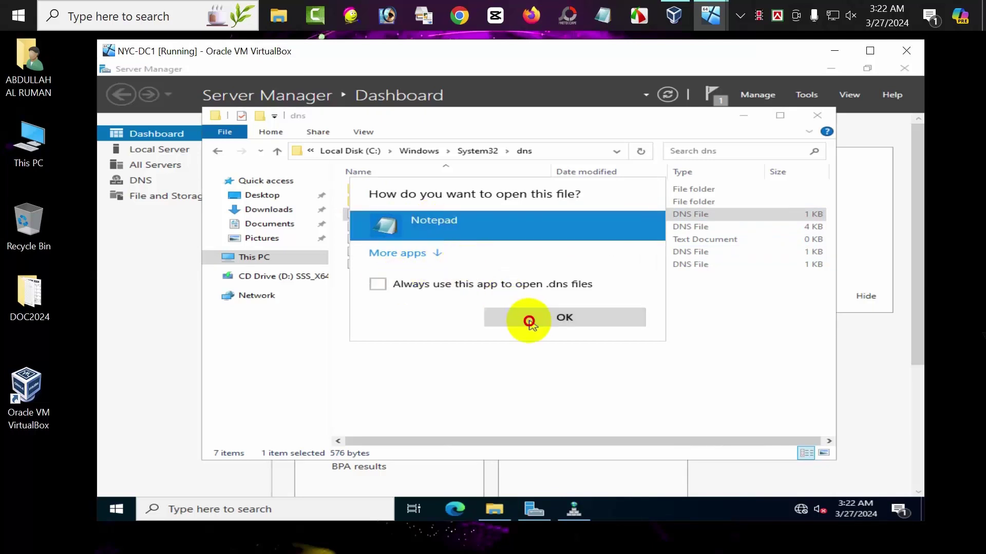
click(530, 323)
- Add the line '10.0.10 PTR nyc-dc7.hotmail.com.', save the file, and return to DNS Manager
scroll(531, 321, down, 1)
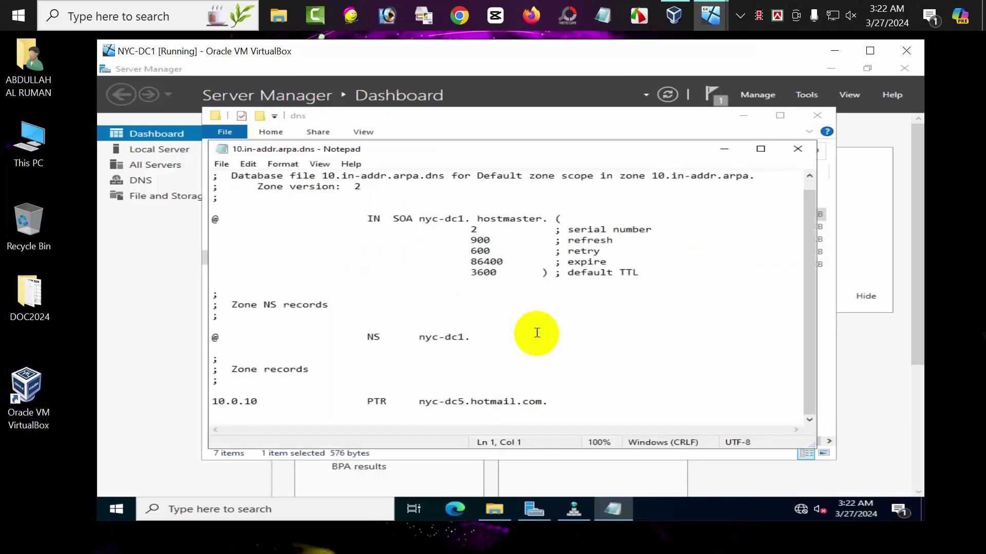
click(559, 400)
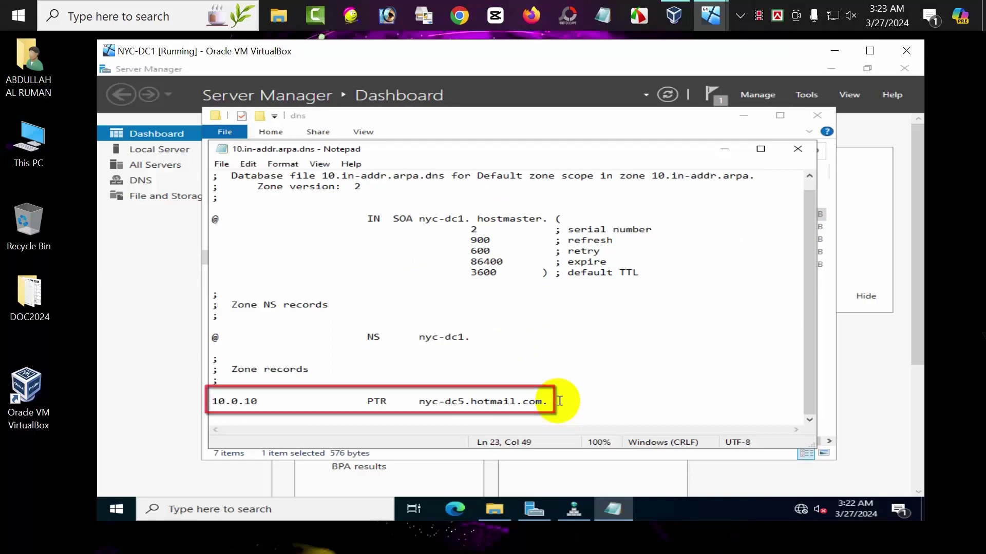
key(Return)
text(10.0.10)
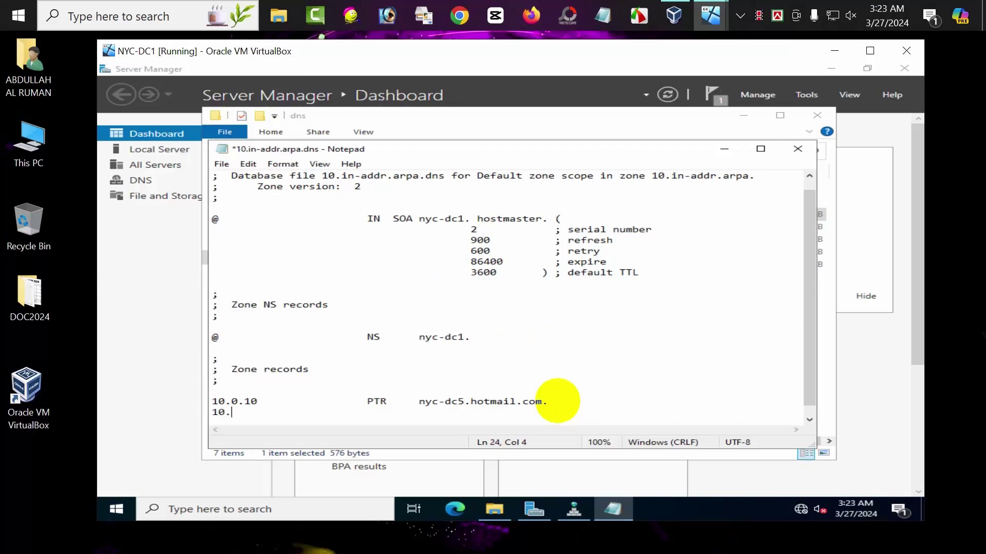
key(Tab)
key(Tab)
key(Tab)
text(PTR)
key(Tab)
text(nyc-dc7)
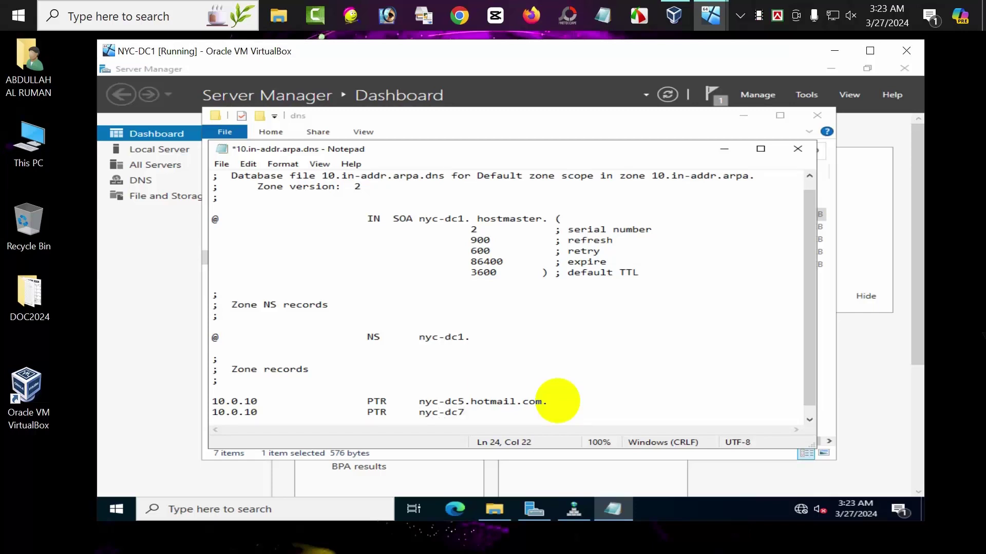
text(.hotmail.com.)
key(ctrl+s)
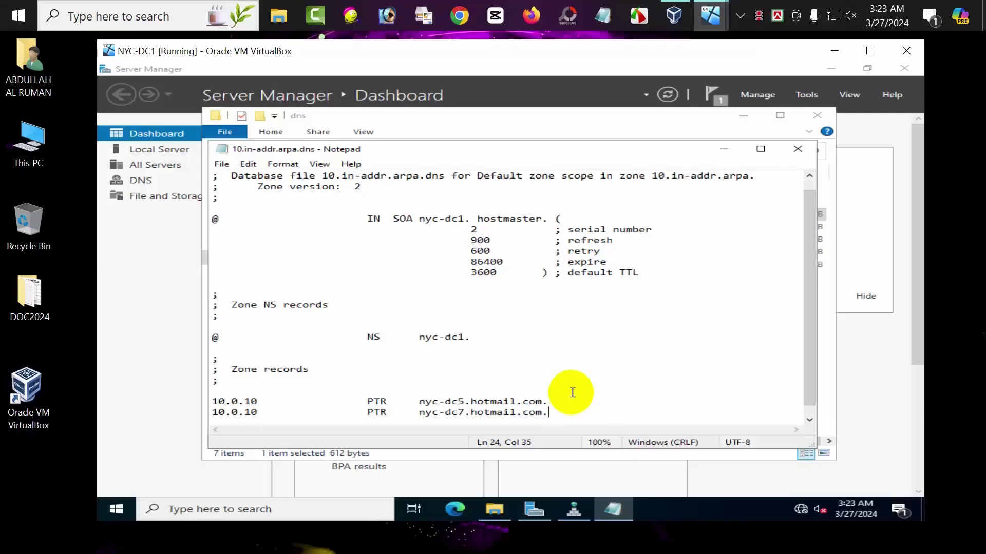
click(584, 514)
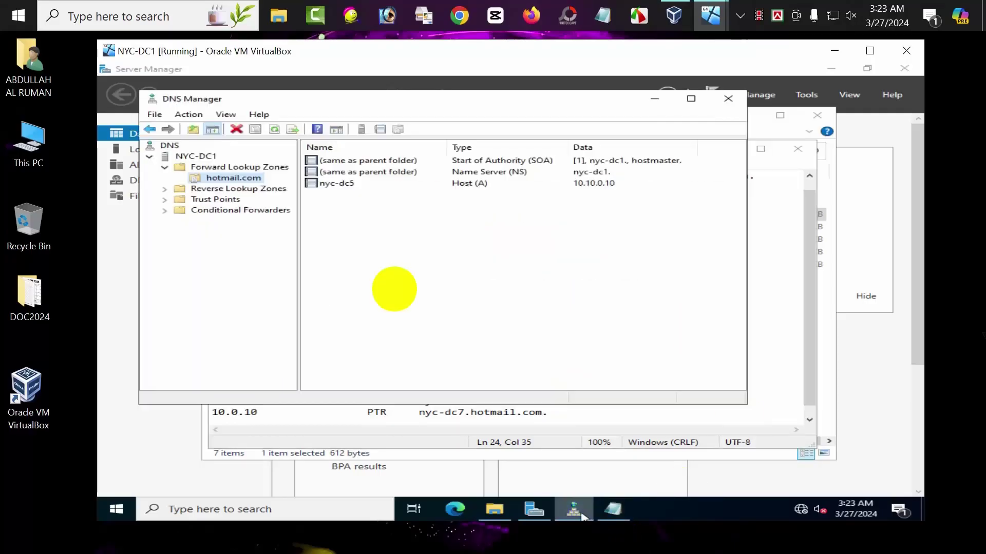
- Refresh hotmail.com, close DNS Manager, Notepad and the dns folder, then refresh the dashboard
click(272, 130)
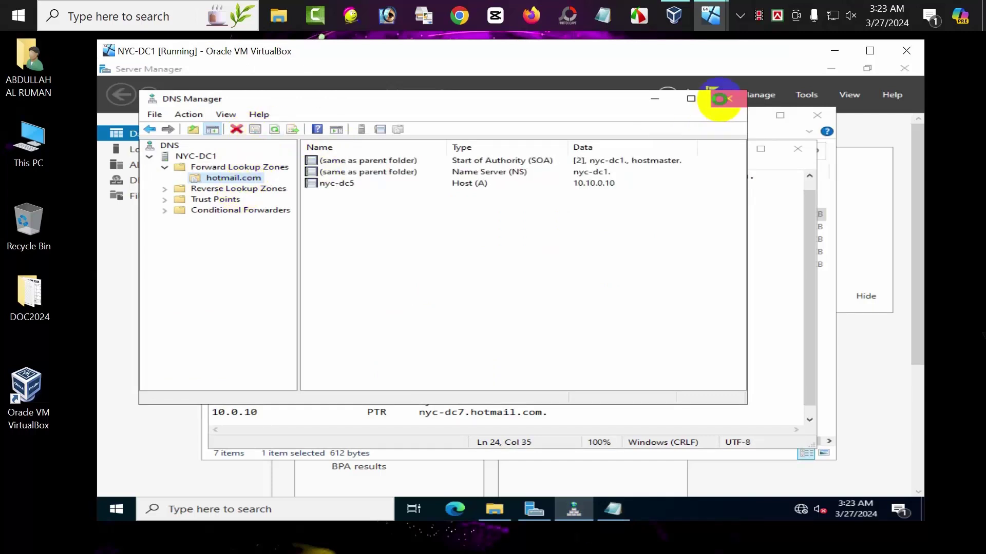
click(727, 98)
click(805, 84)
click(819, 117)
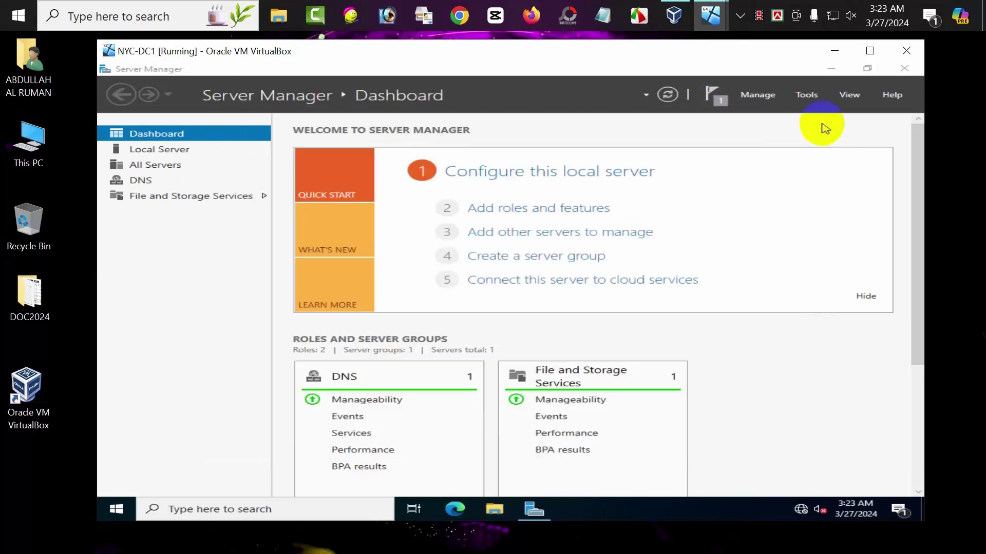
click(678, 96)
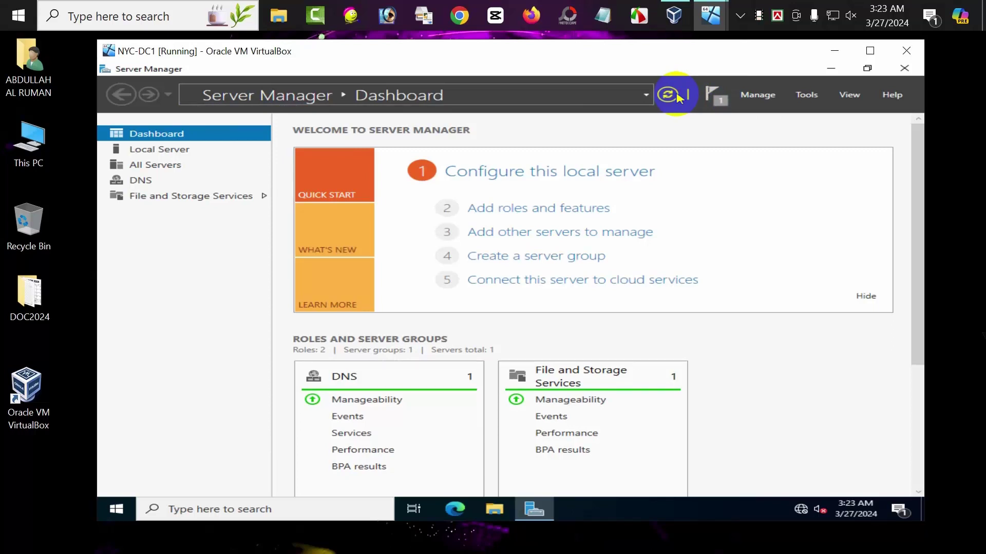
click(678, 96)
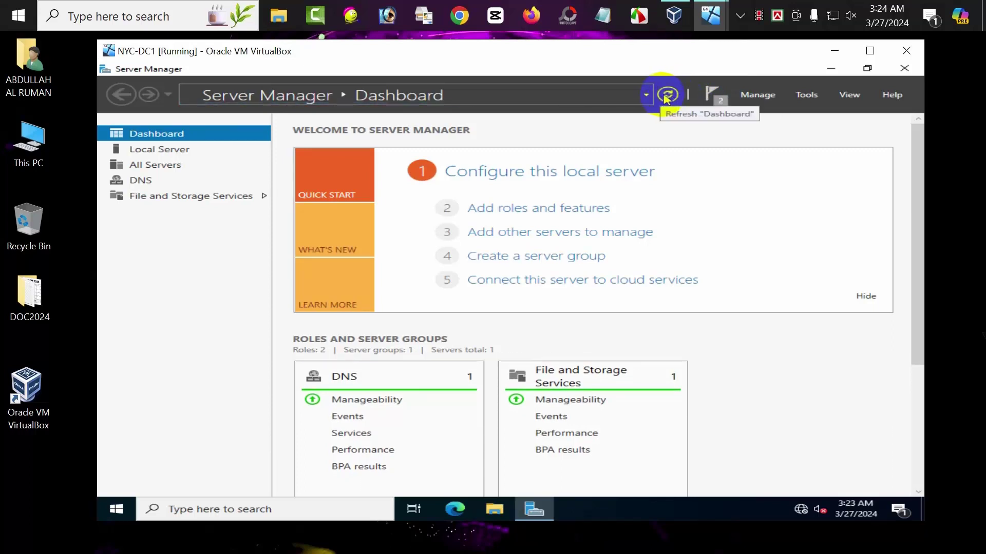
- Reopen DNS Manager, review the hotmail.com and 10.in-addr.arpa records, then close DNS Manager and Server Manager
click(804, 98)
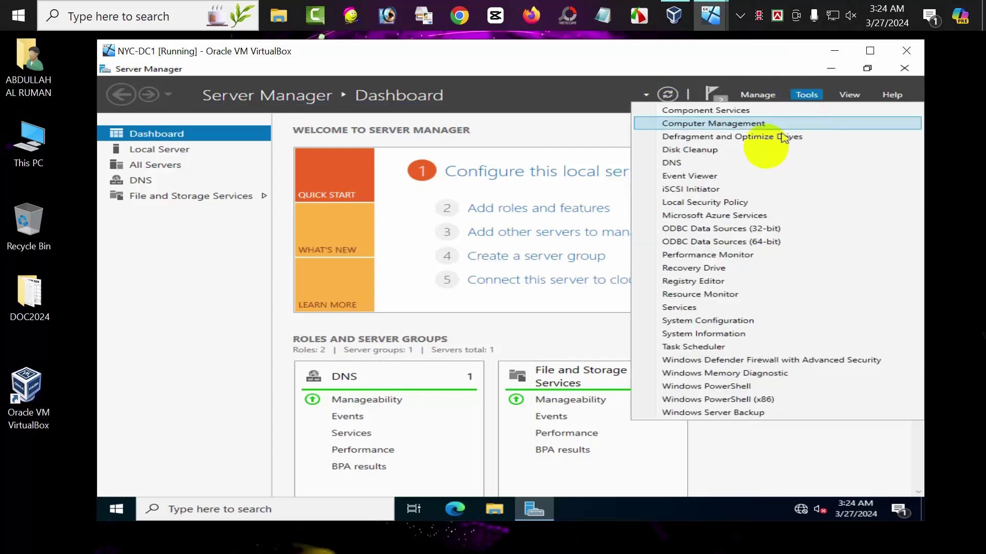
click(725, 162)
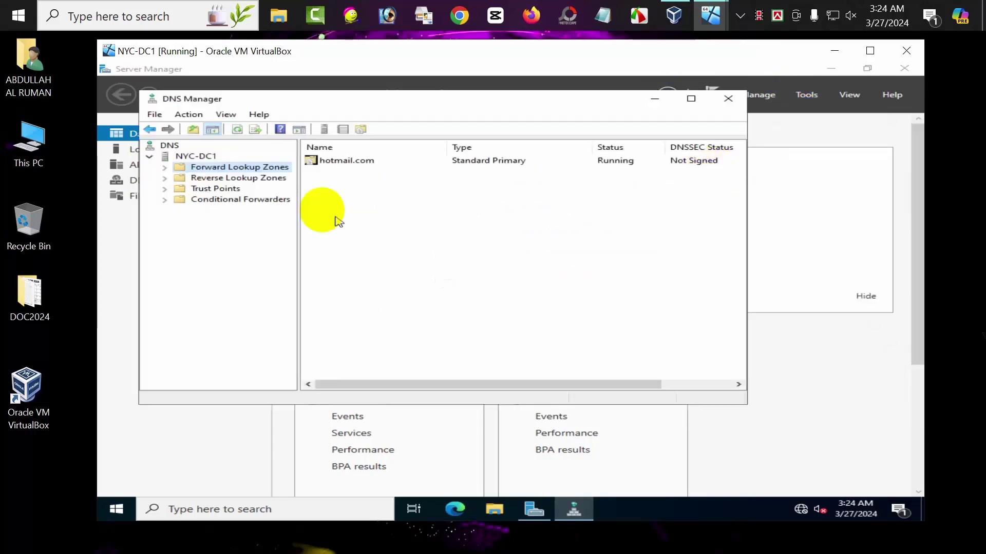
click(164, 168)
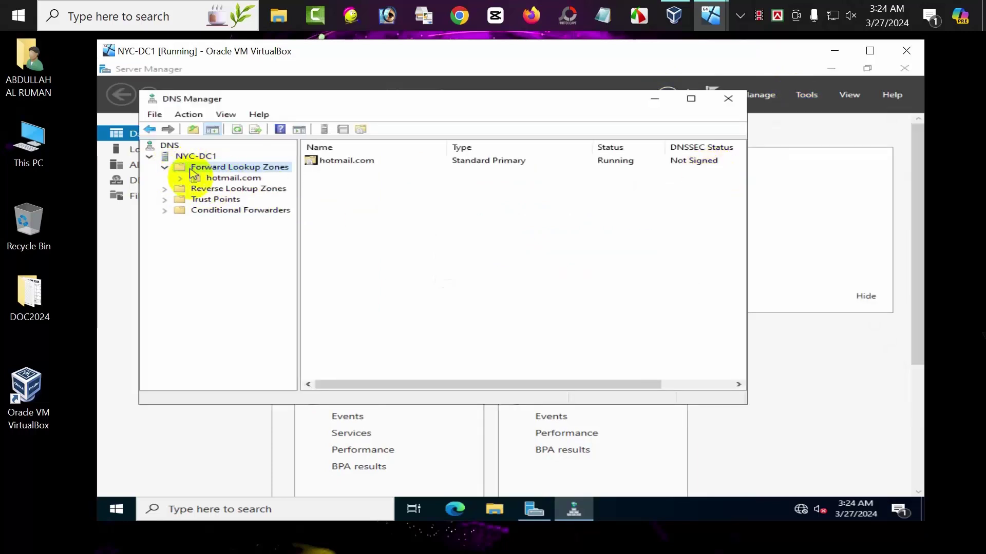
click(210, 179)
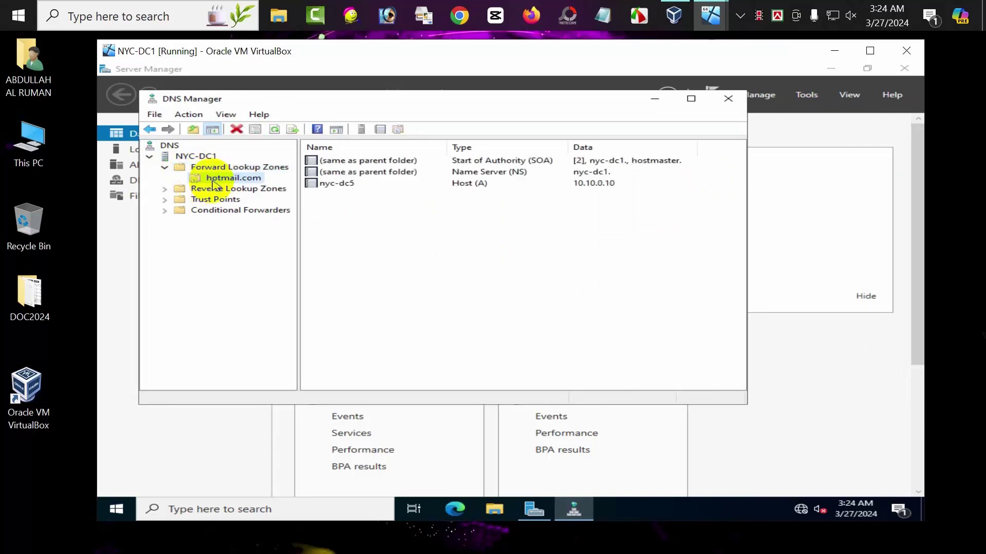
click(177, 189)
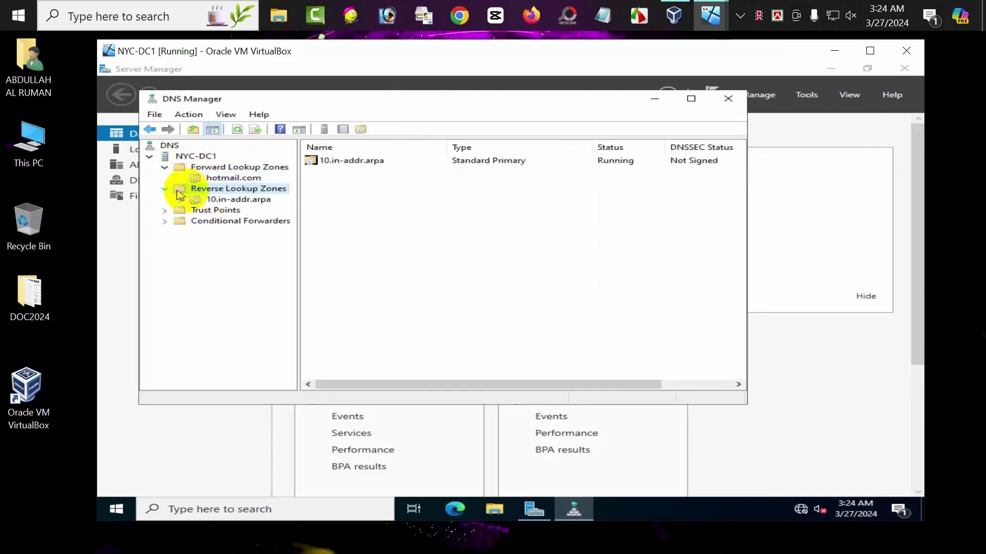
click(208, 198)
click(221, 178)
click(277, 130)
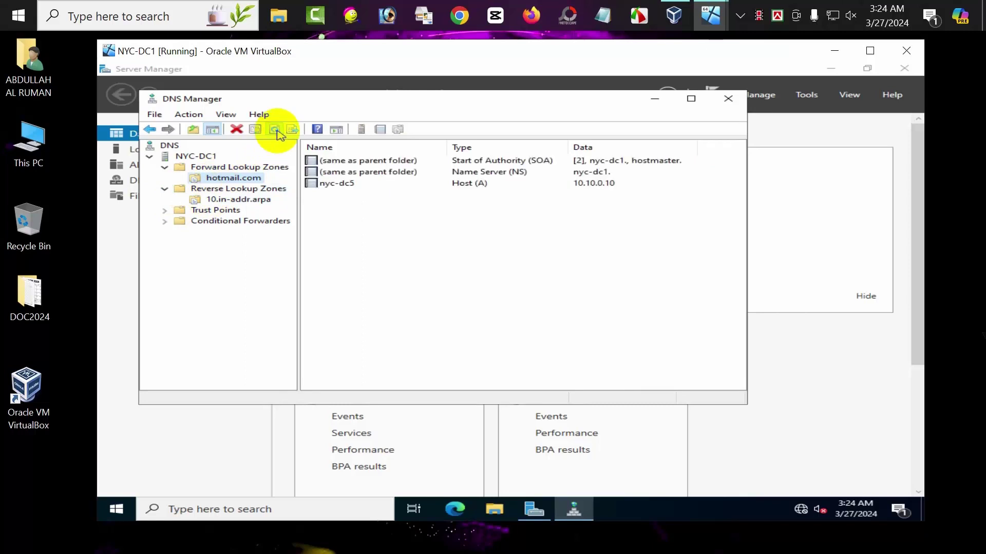
click(729, 99)
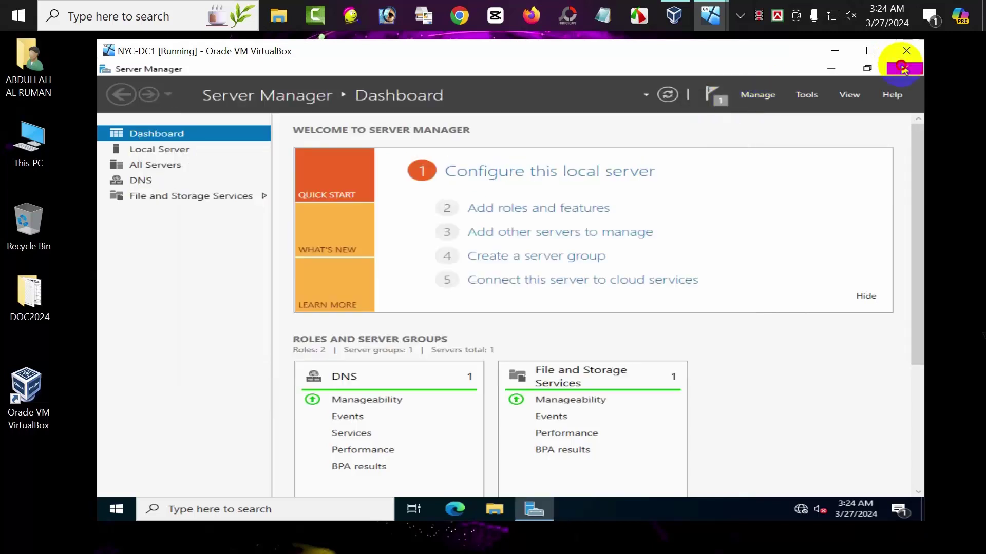
click(903, 68)
- Restart the NYC-DC1 server
click(116, 509)
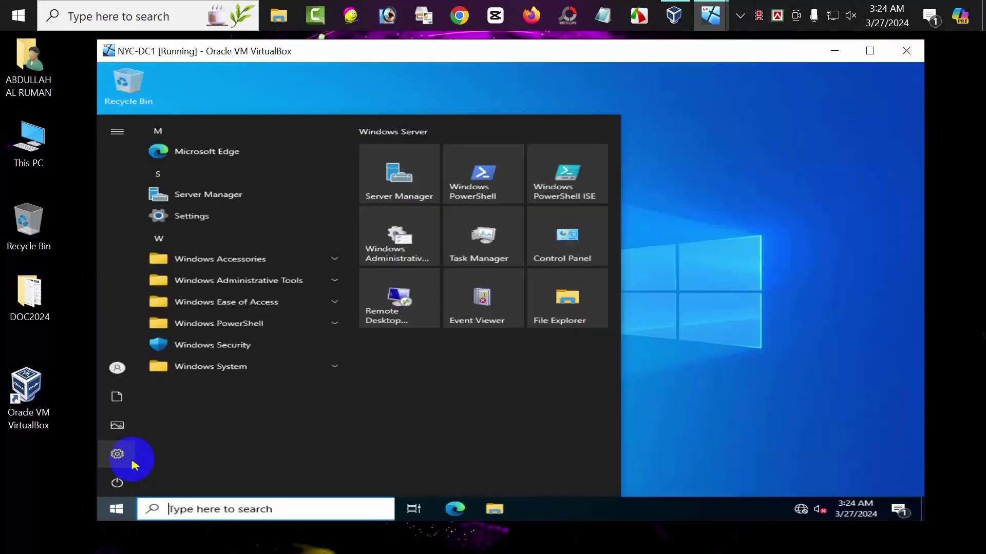
click(127, 485)
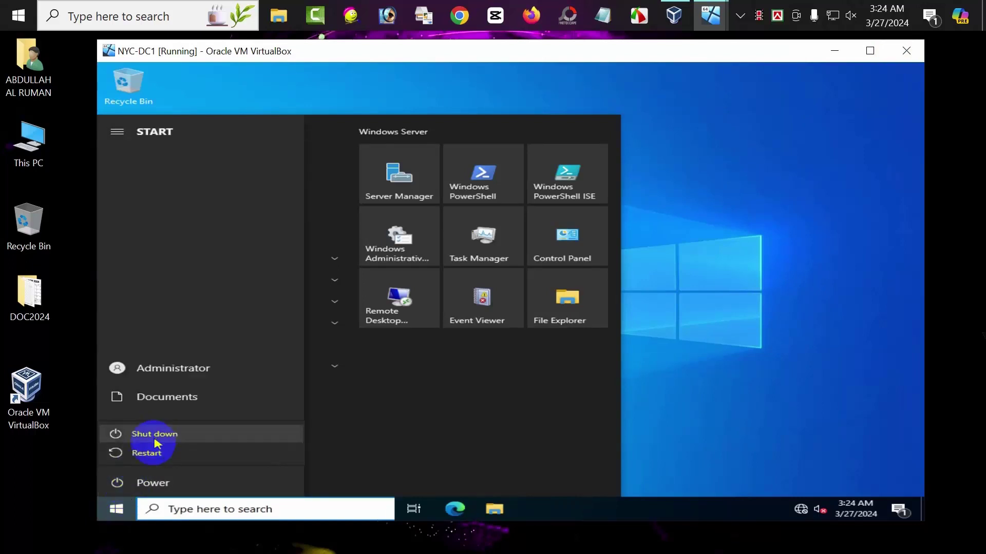
click(153, 452)
click(328, 449)
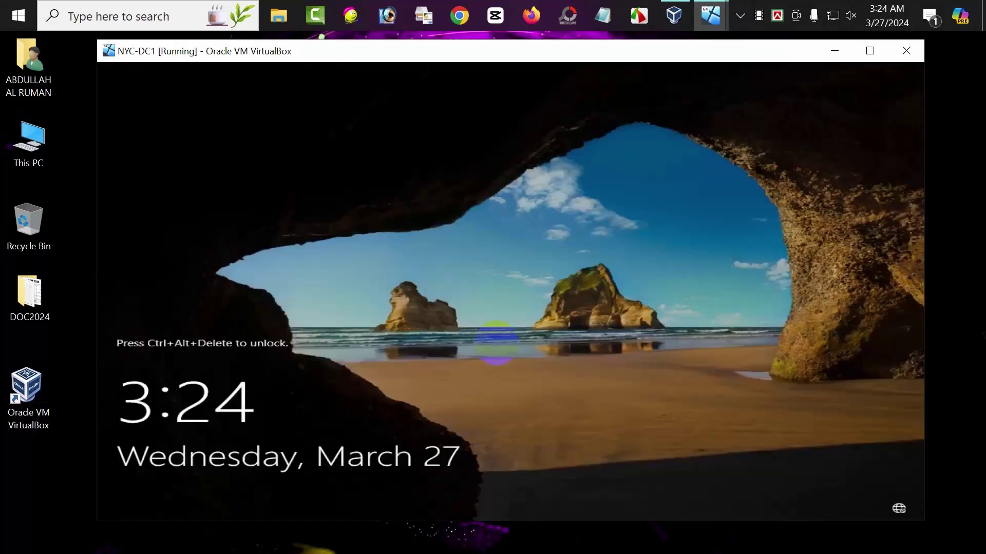
- Sign back in with the Administrator password and launch DNS from Server Manager's Tools
key(ctrl+alt+Delete)
text(Pa$$w0rd)
key(Return)
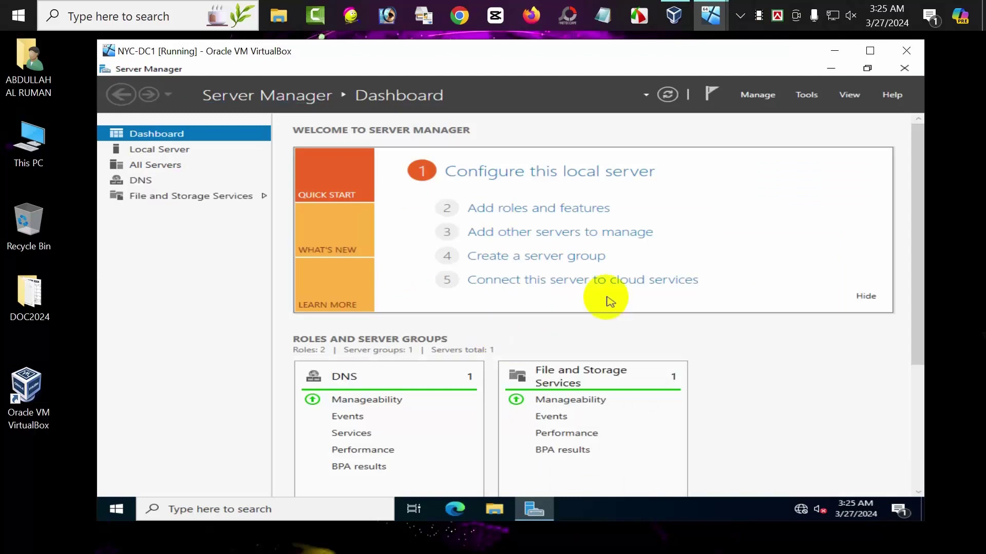
click(802, 100)
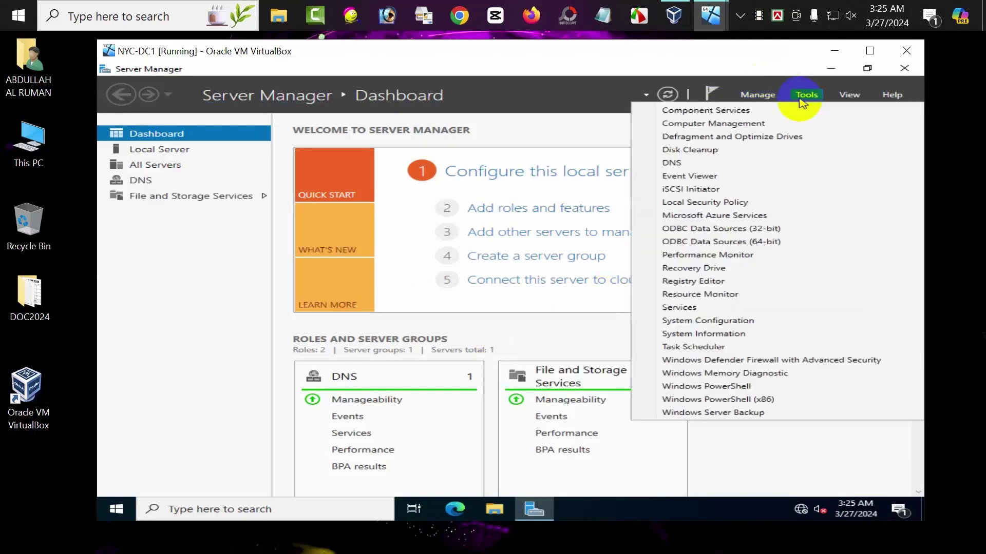
click(701, 163)
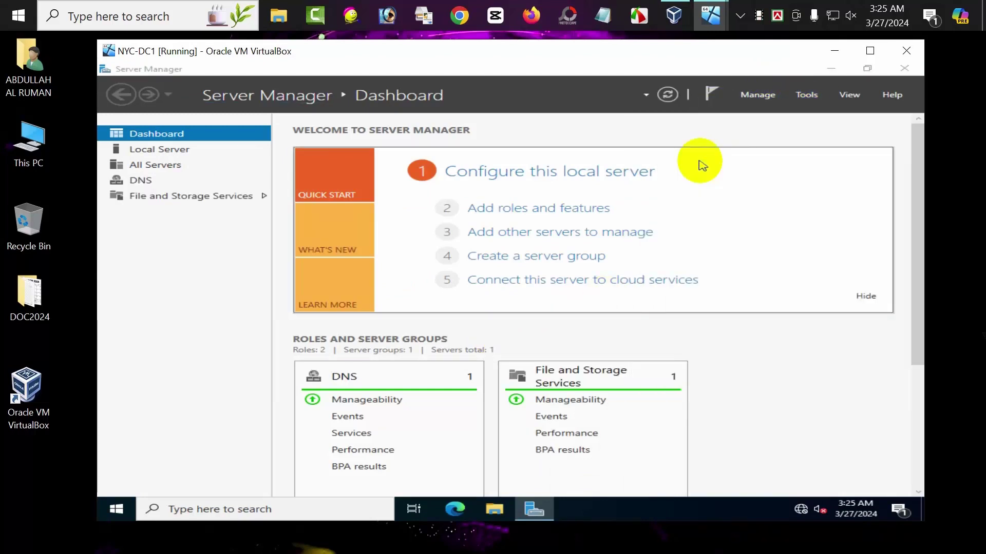
- Check the hotmail.com host records and the 10.in-addr.arpa PTR records in DNS Manager
click(164, 167)
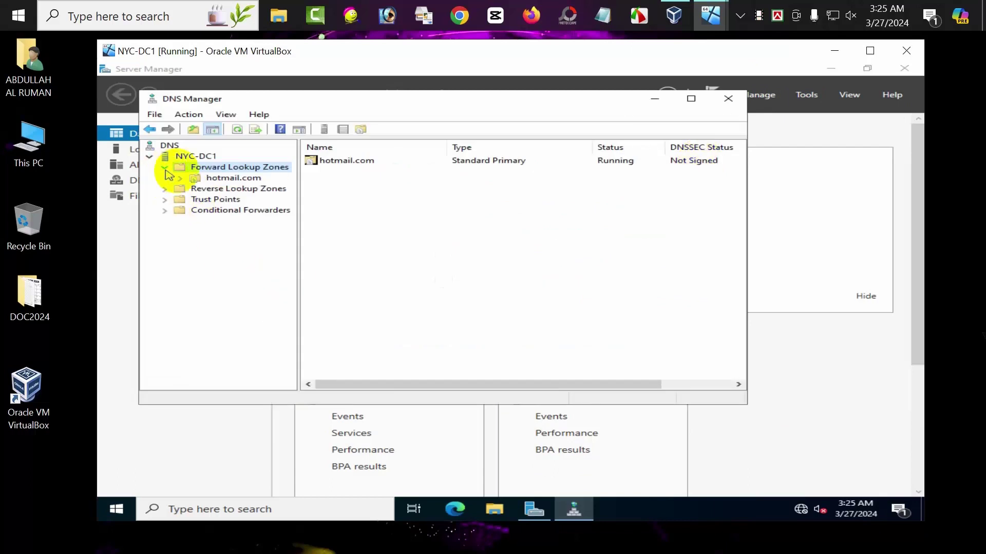
click(211, 178)
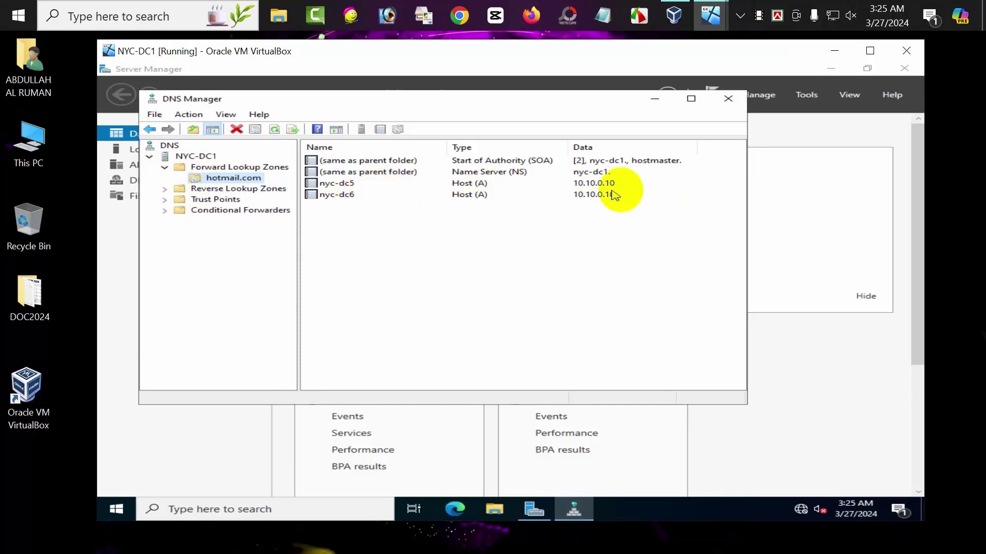
double_click(178, 191)
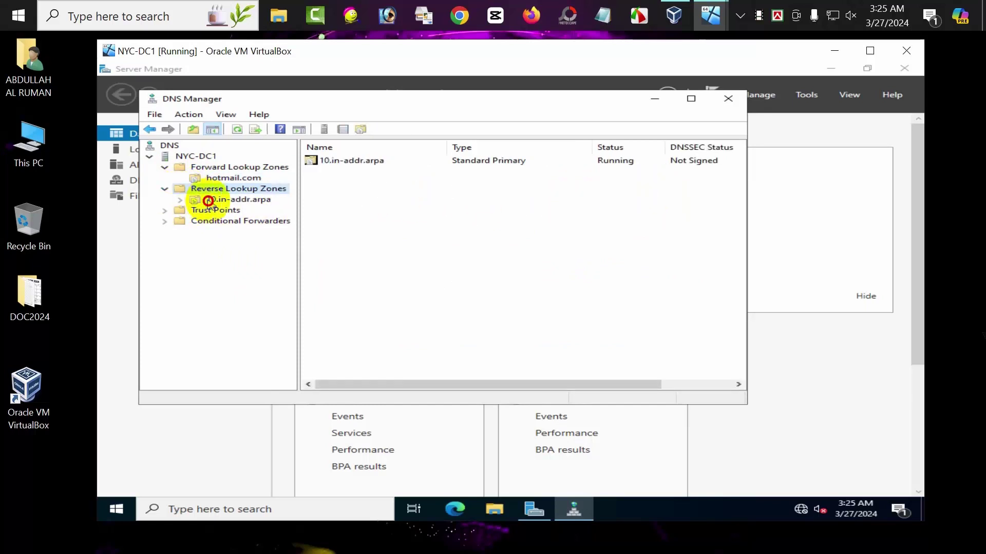
click(226, 199)
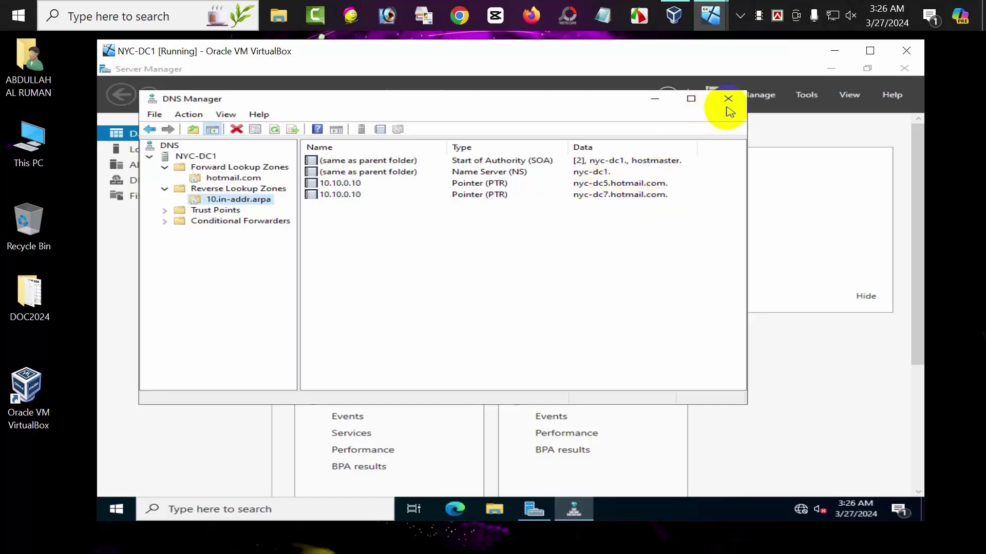
- Switch to the NYC-CL1 client VM and sign in with its password
click(710, 15)
click(772, 73)
click(468, 351)
text(P)
key(Return)
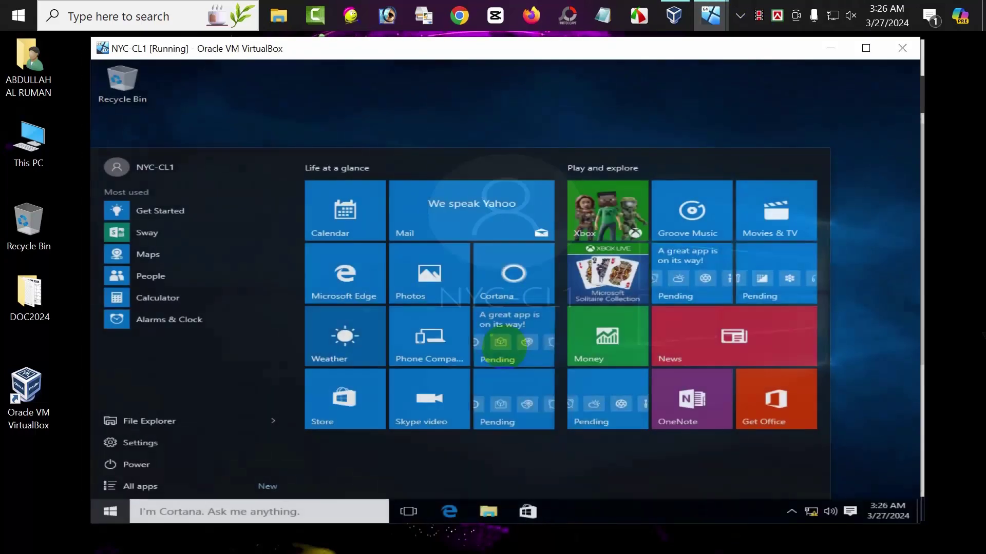
- Set the Ethernet adapter's IPv4 preferred DNS server to 10.10.0.10 via Network and Sharing Center, then close it
click(804, 94)
right_click(811, 511)
click(809, 501)
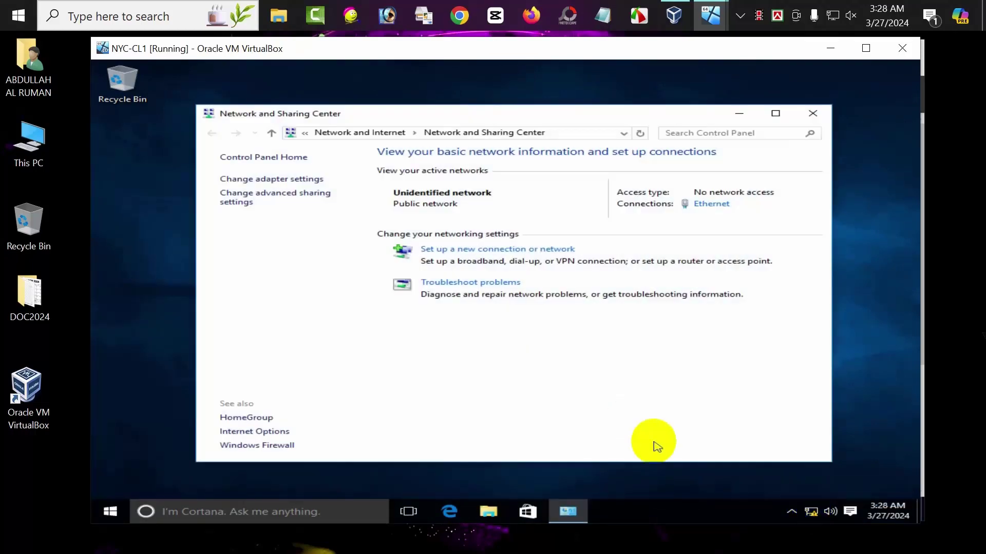
click(713, 204)
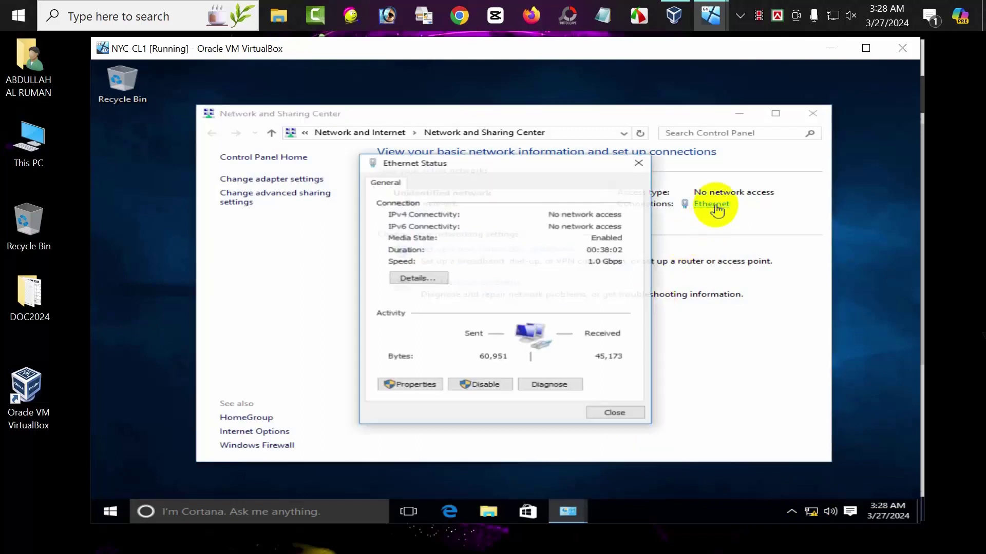
click(418, 394)
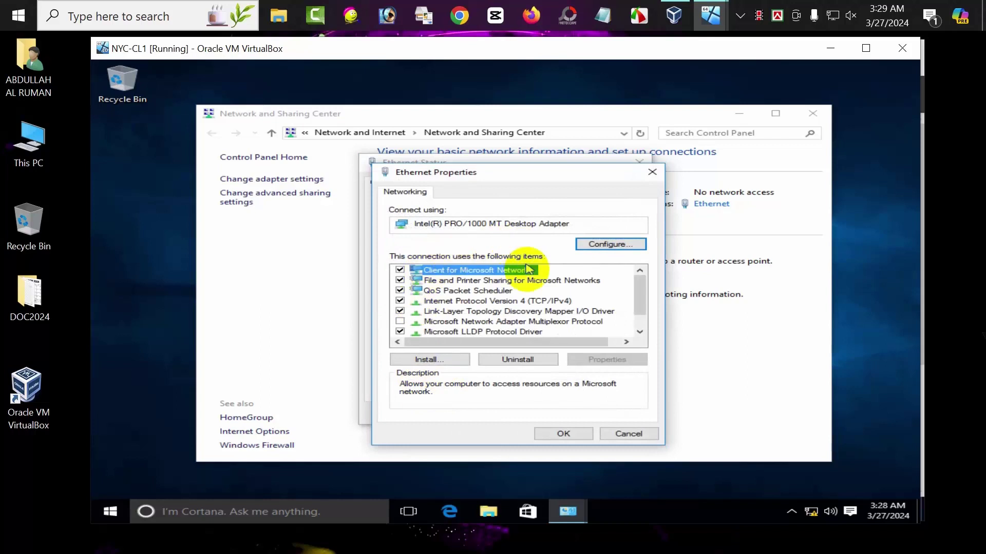
double_click(484, 303)
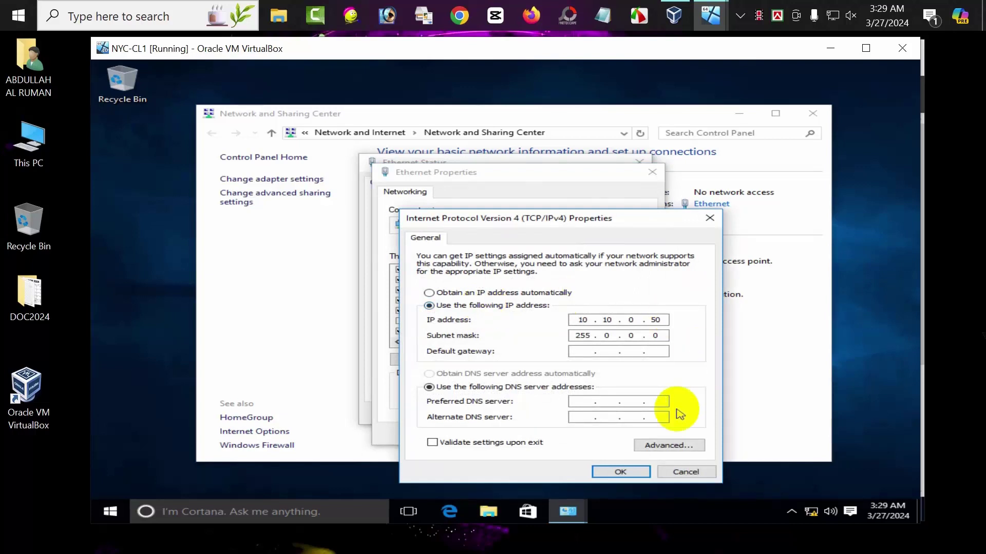
click(583, 403)
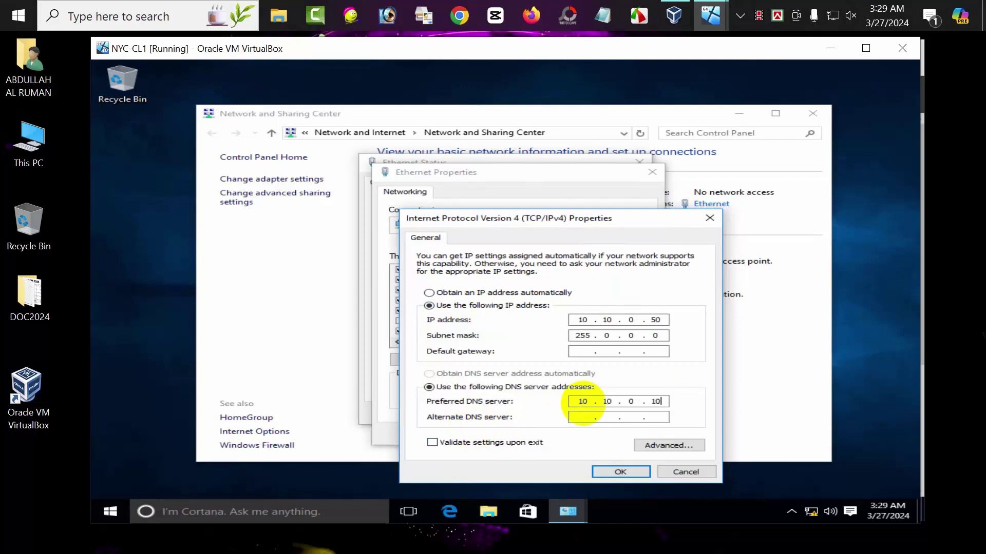
click(601, 475)
click(564, 435)
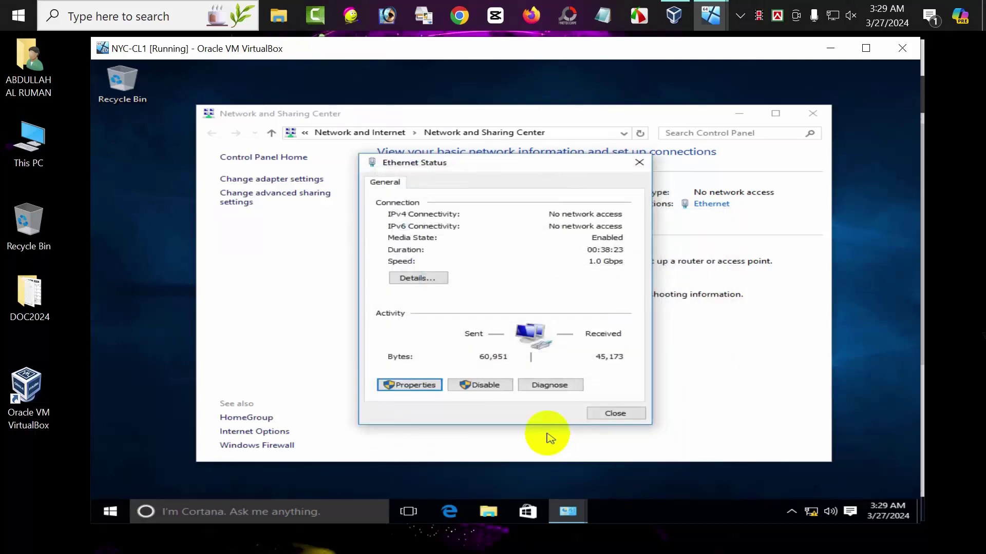
click(599, 412)
click(812, 114)
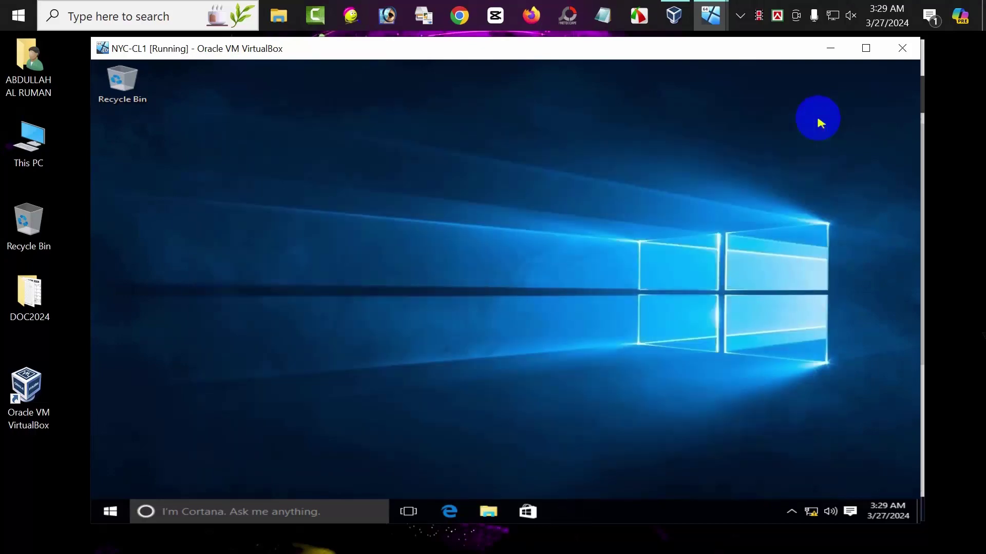
- Open Command Prompt via cmd and ping nyc-dc5.hotmail.com, receiving replies from 10.10.0.10
click(107, 508)
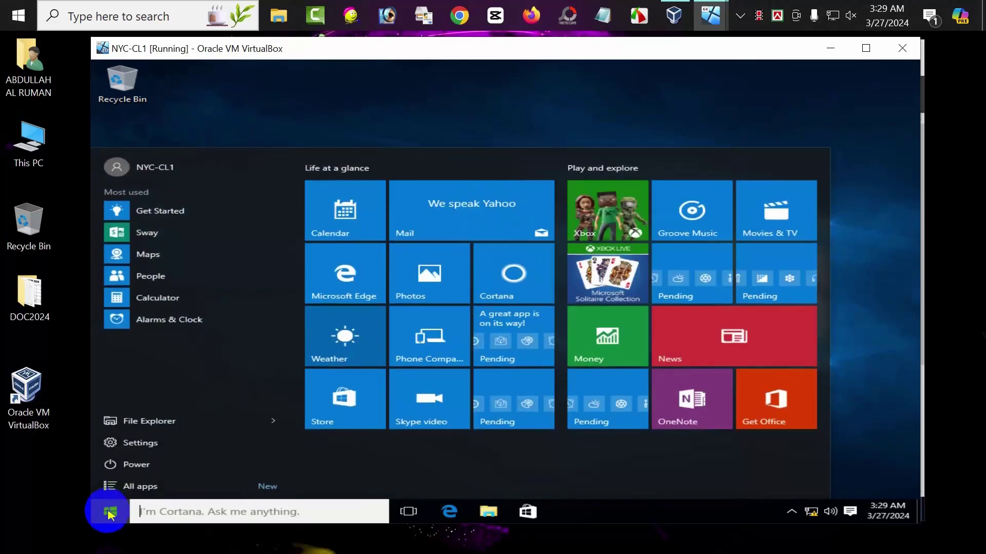
text(cmd)
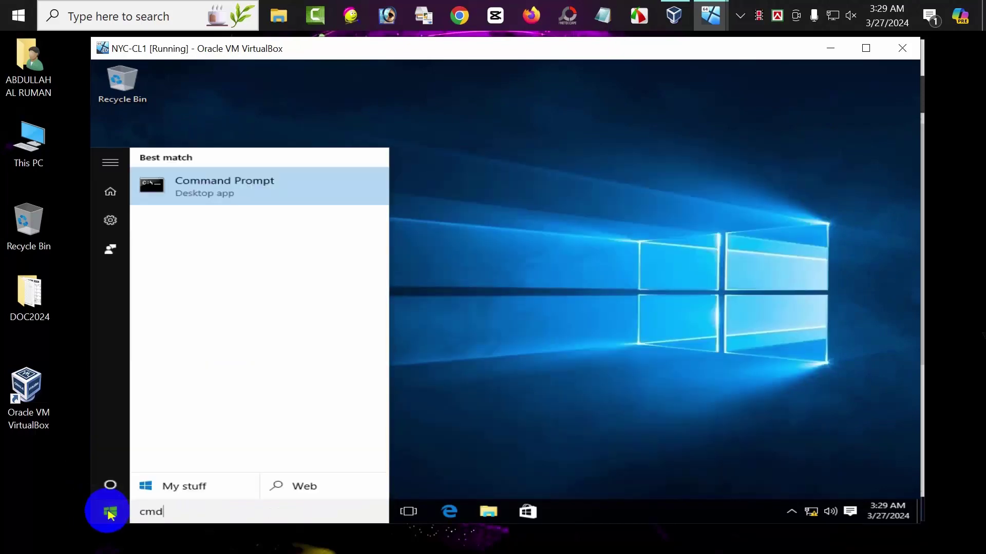
key(Return)
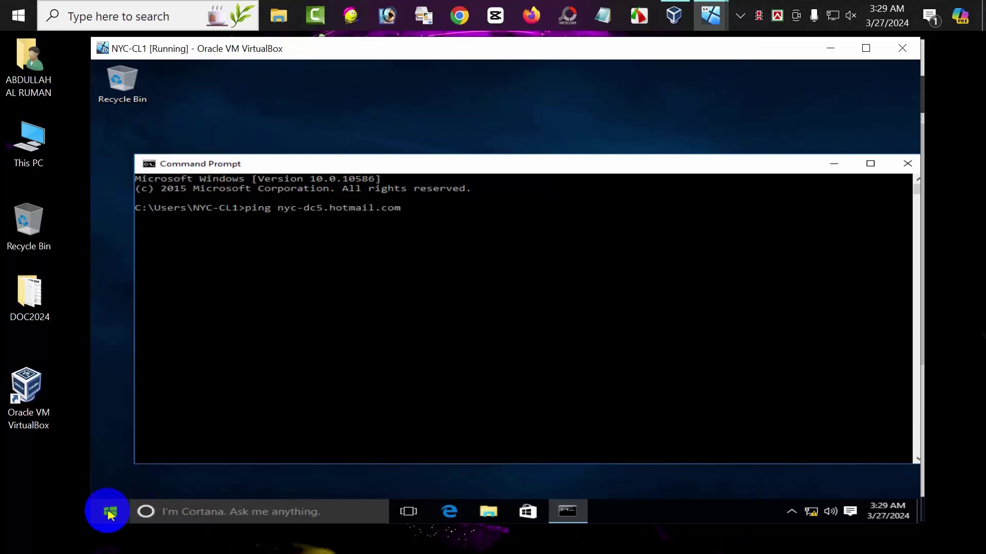
key(Return)
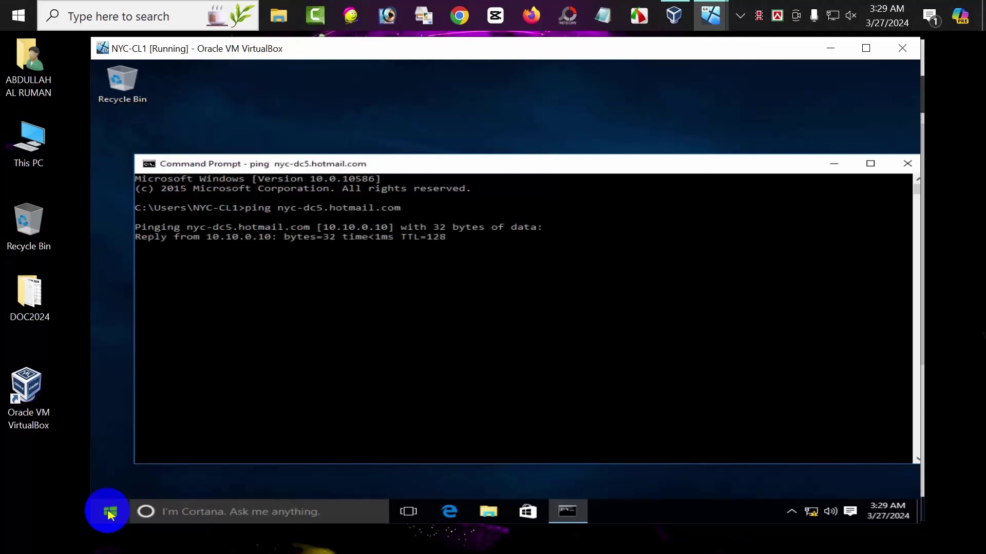